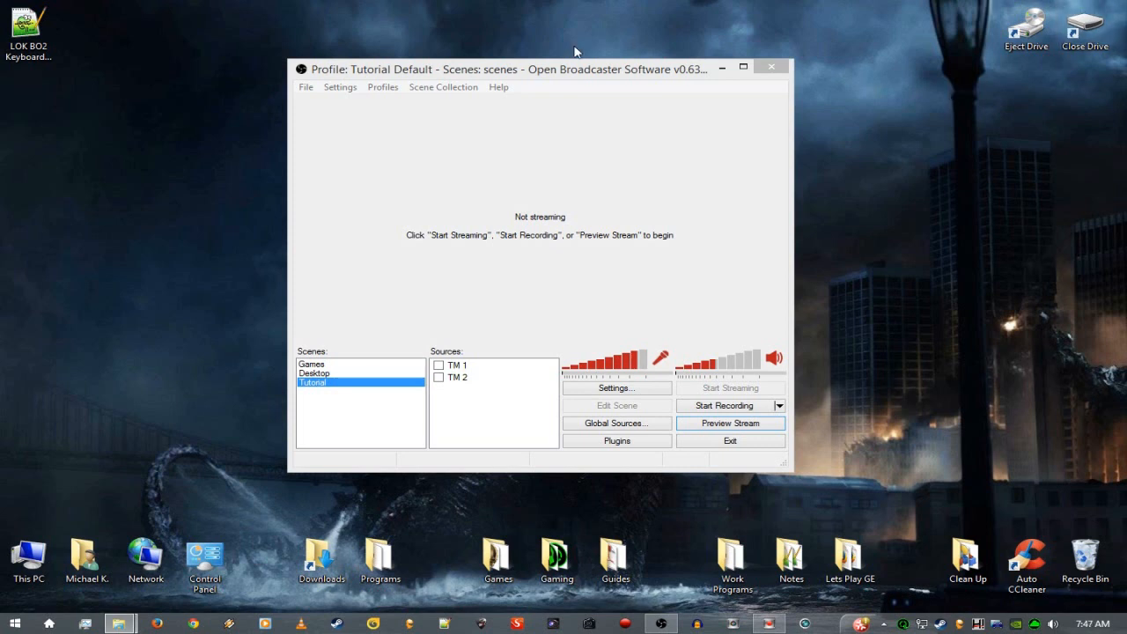
Look over the settings commands and the list of saved profiles.
left_click(617, 389)
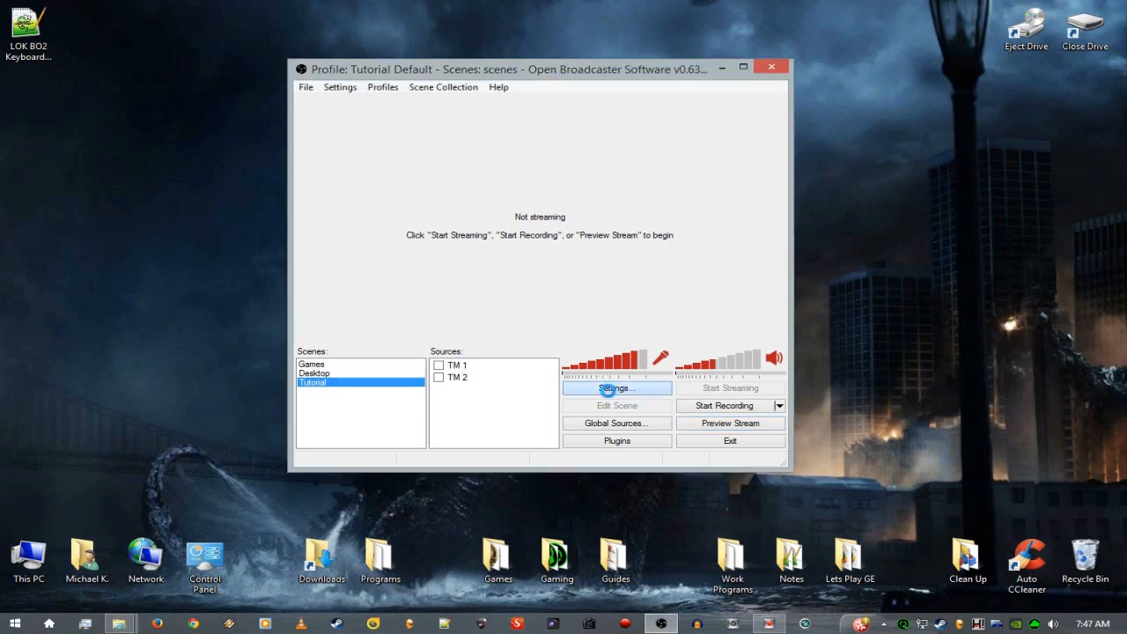
left_click(880, 65)
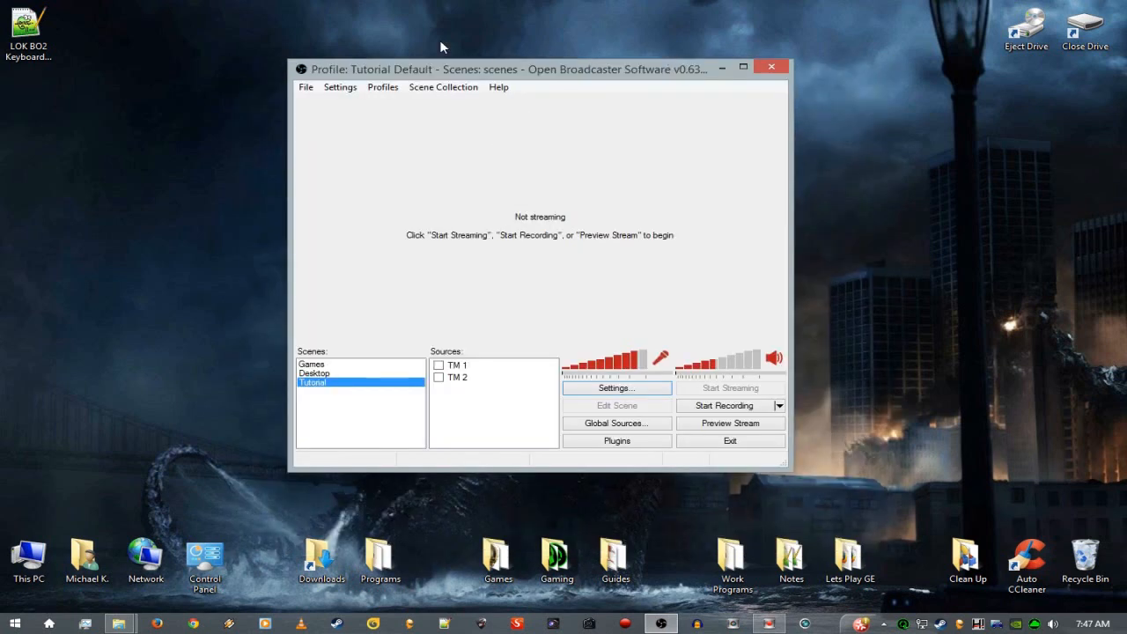
left_click(350, 91)
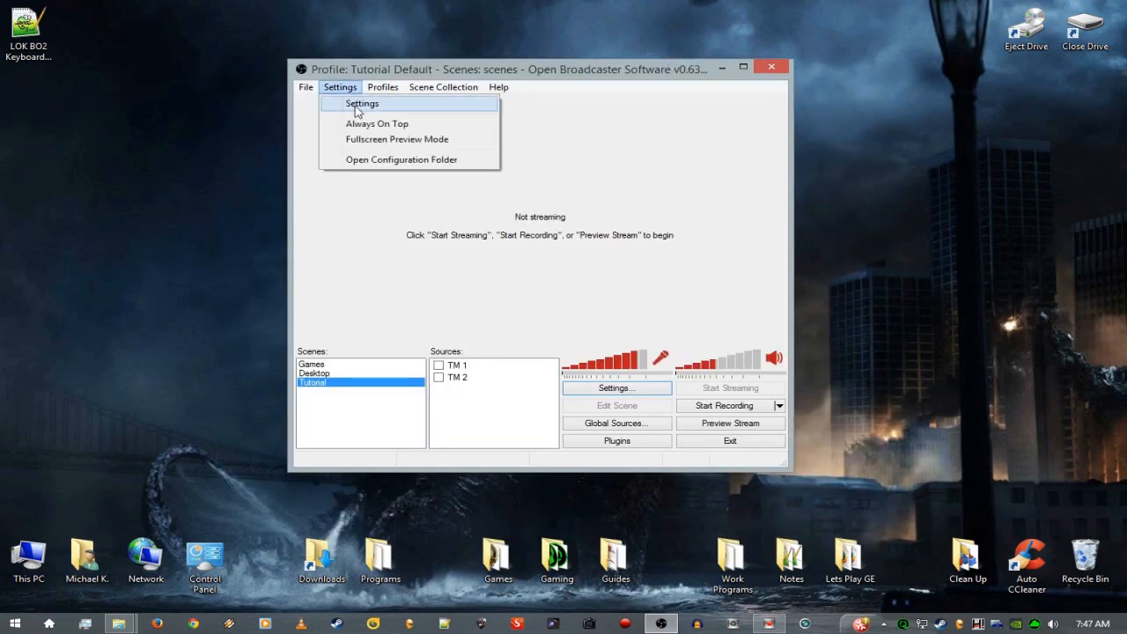
left_click(385, 87)
left_click(385, 87)
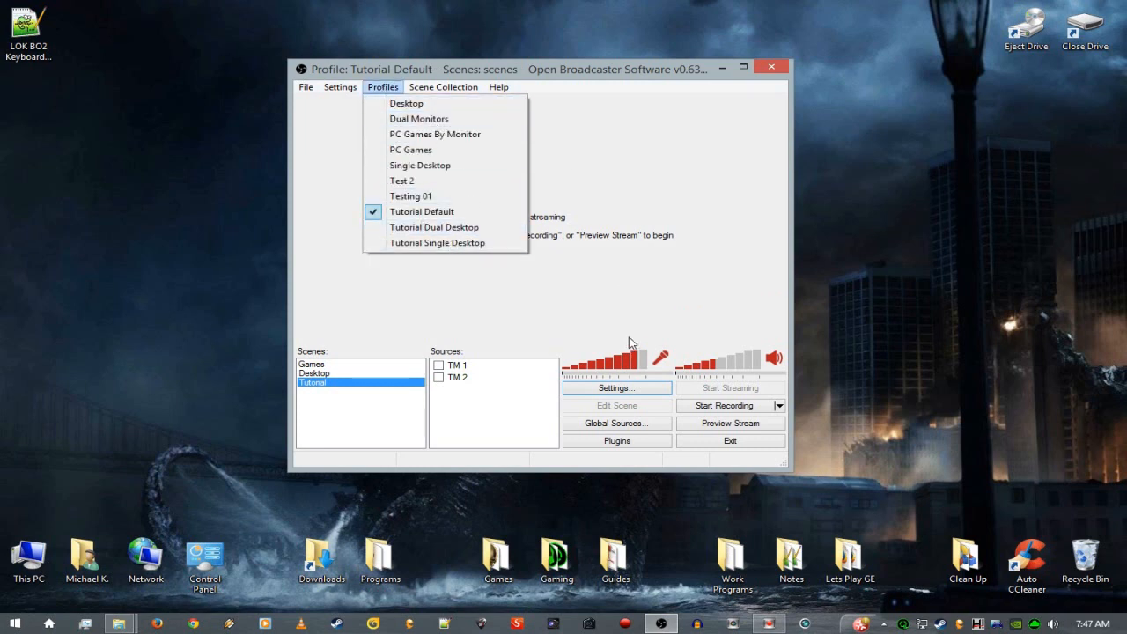
Open the settings and examine the profile name and the available languages in the general section.
left_click(634, 393)
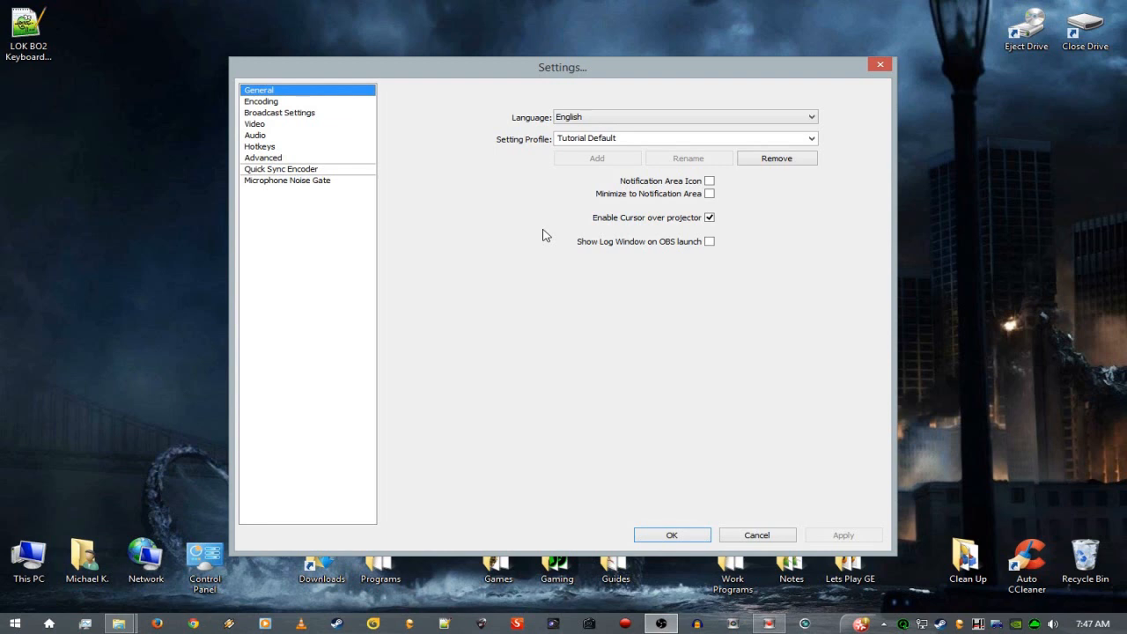
left_click_drag(643, 139, 453, 141)
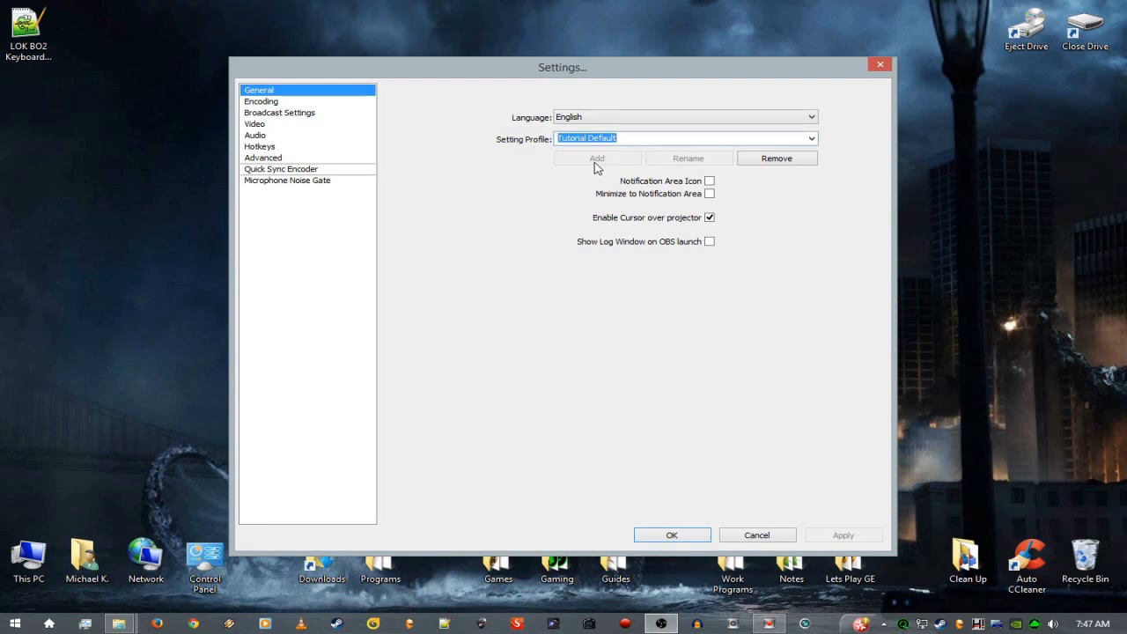
left_click(683, 141)
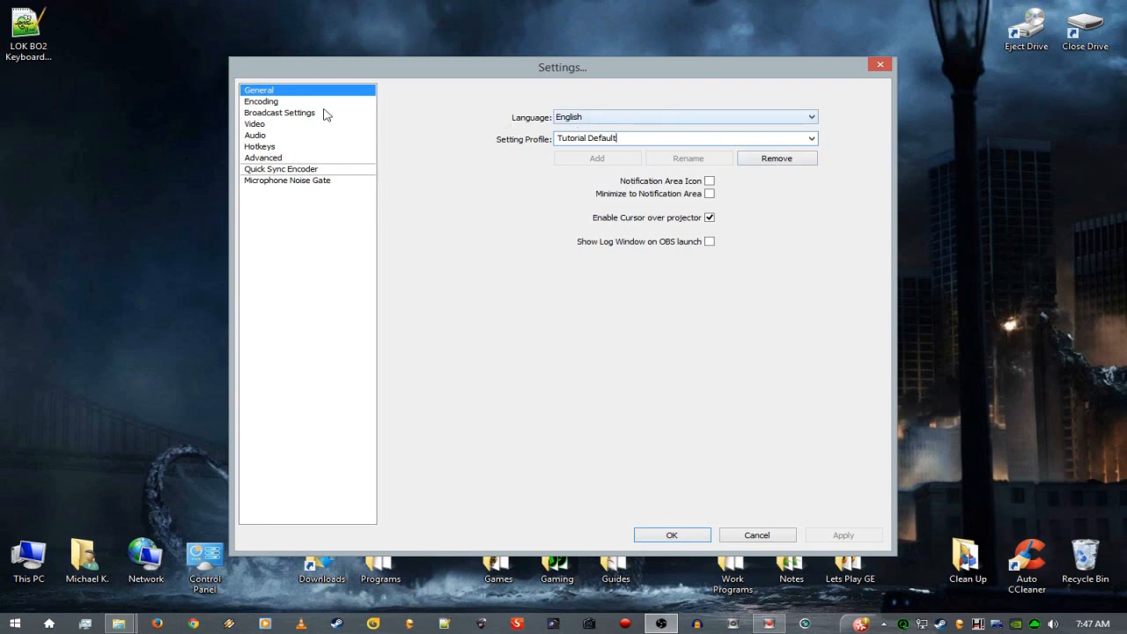
left_click(627, 118)
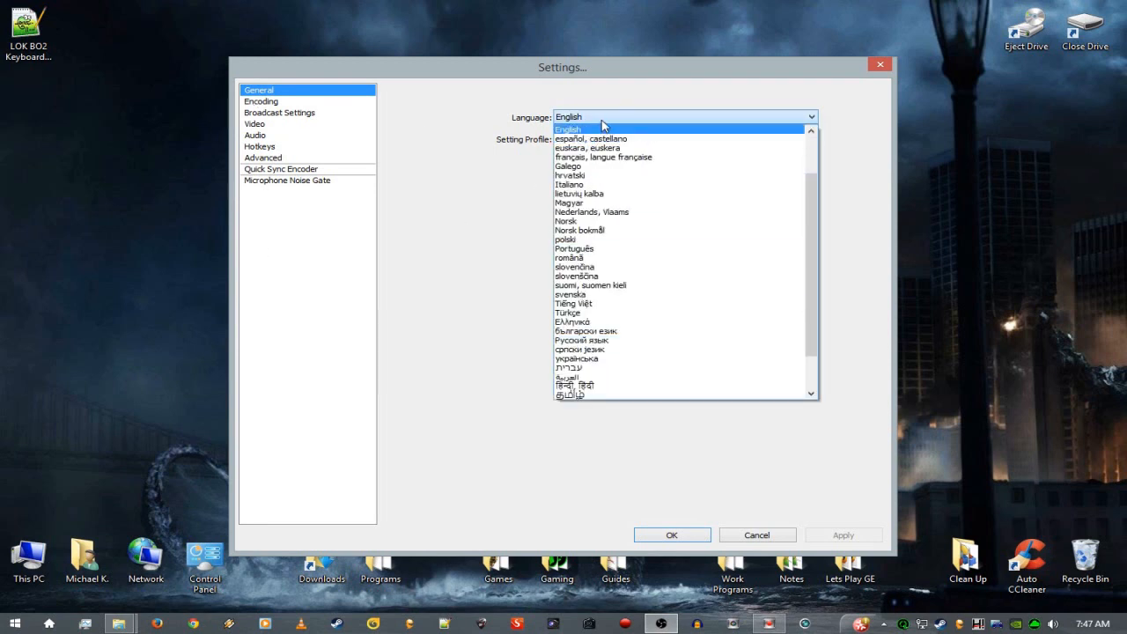
left_click(604, 123)
Set the maximum video bitrate to 10500 kb/s in the encoding settings.
left_click(251, 102)
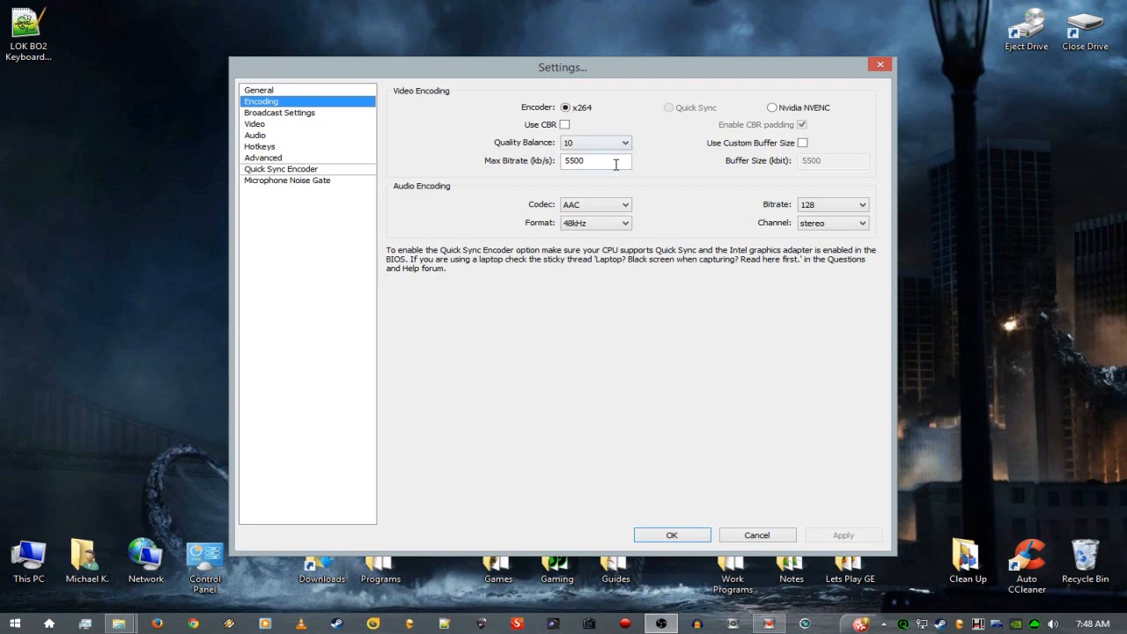
mouse_move(603, 160)
left_click_drag(615, 162, 568, 162)
left_click(610, 162)
double_click(608, 162)
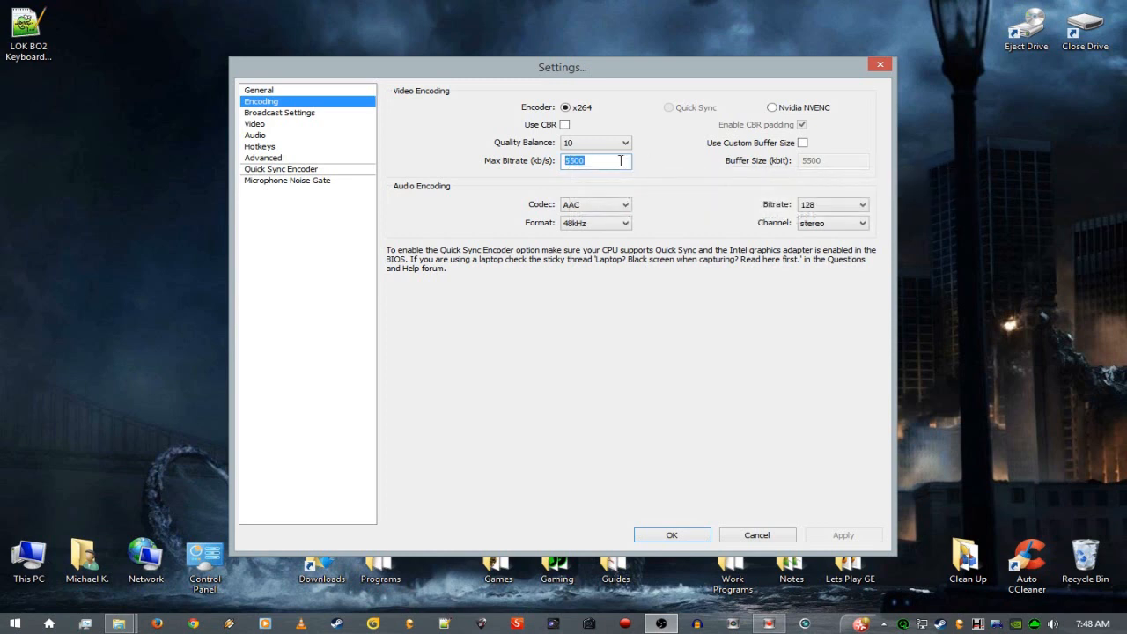
type("10500")
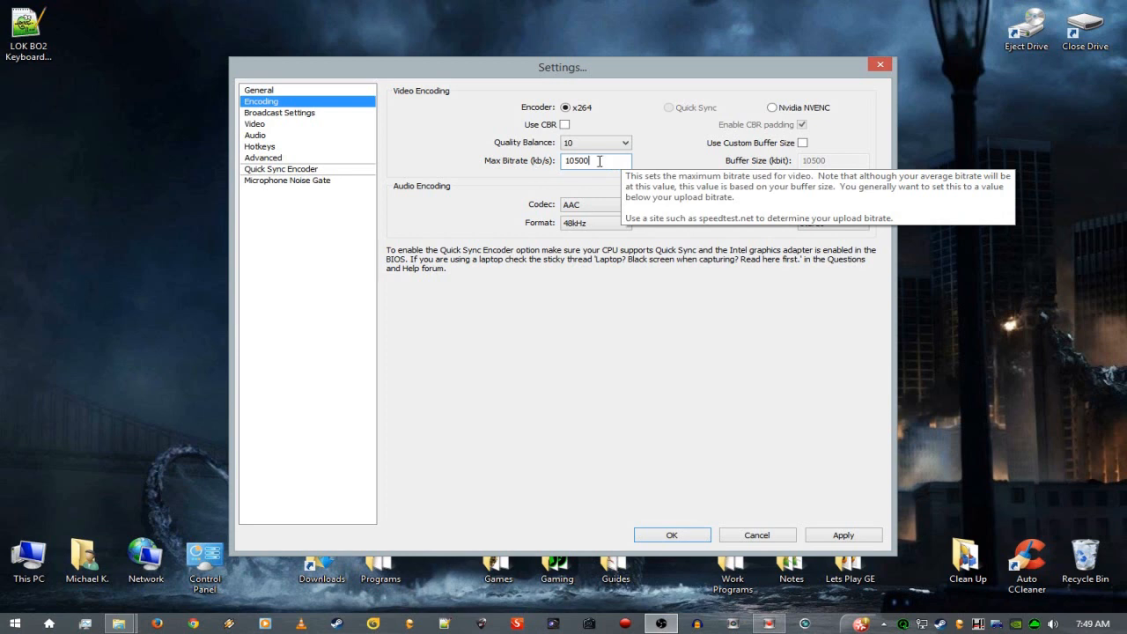
left_click_drag(602, 160, 514, 165)
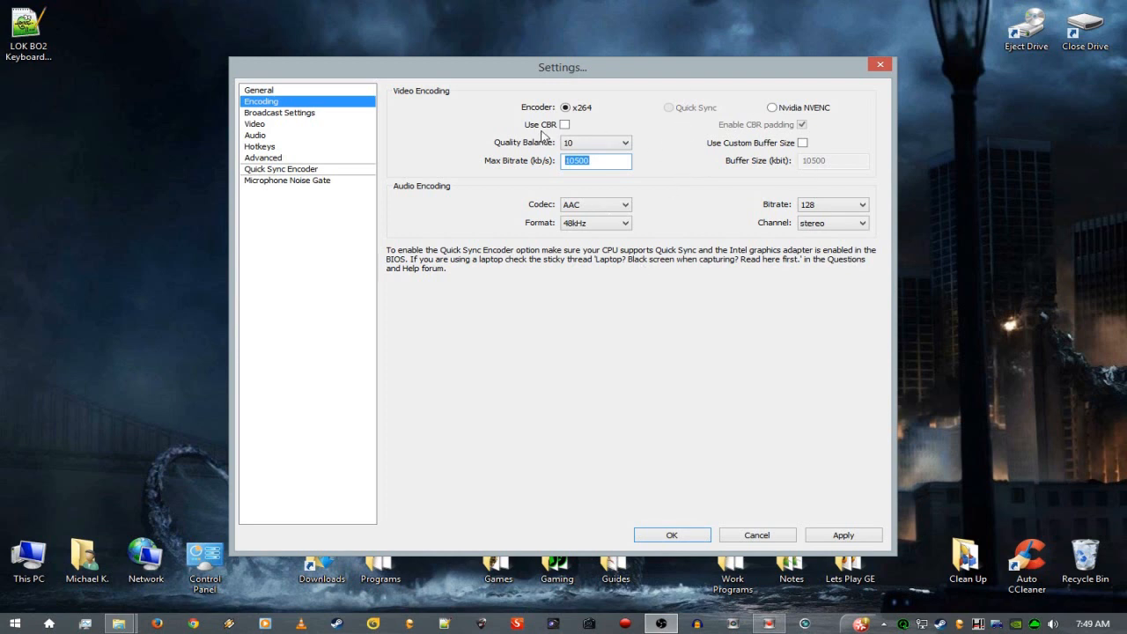
Choose AAC as the audio codec with the 48kHz format and inspect the audio bitrate choices.
left_click(593, 208)
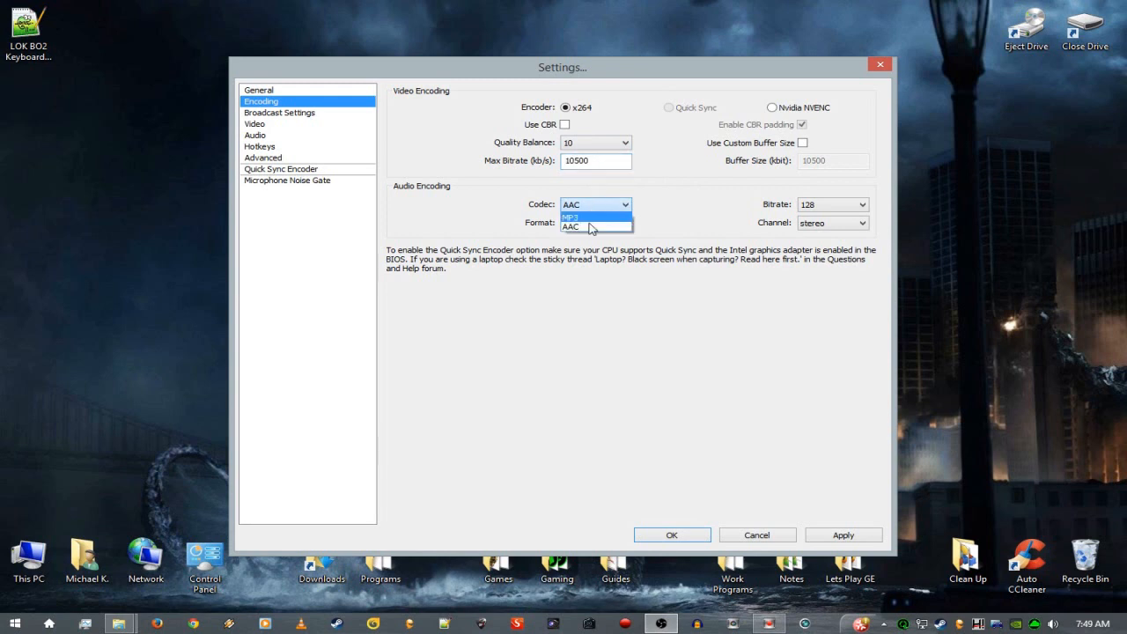
left_click(590, 227)
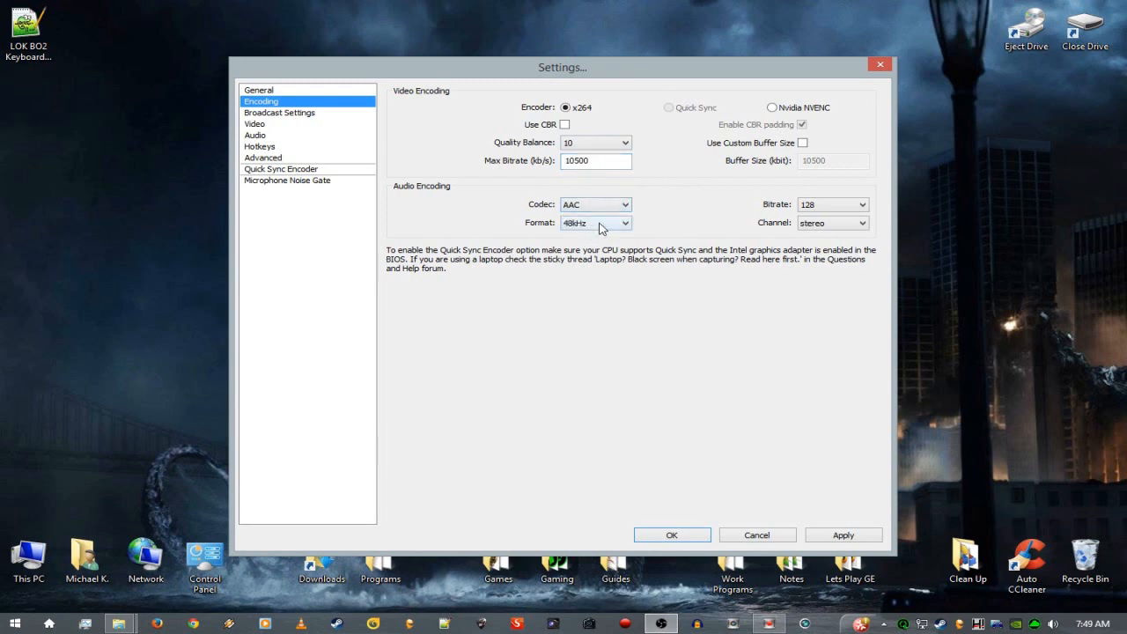
left_click(599, 224)
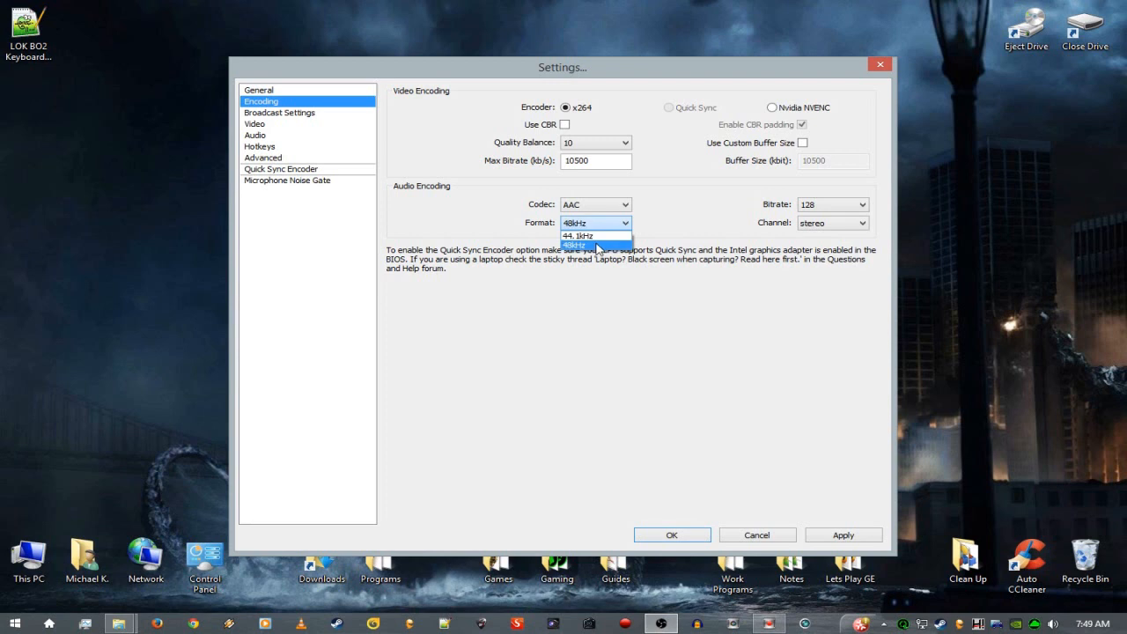
left_click(597, 246)
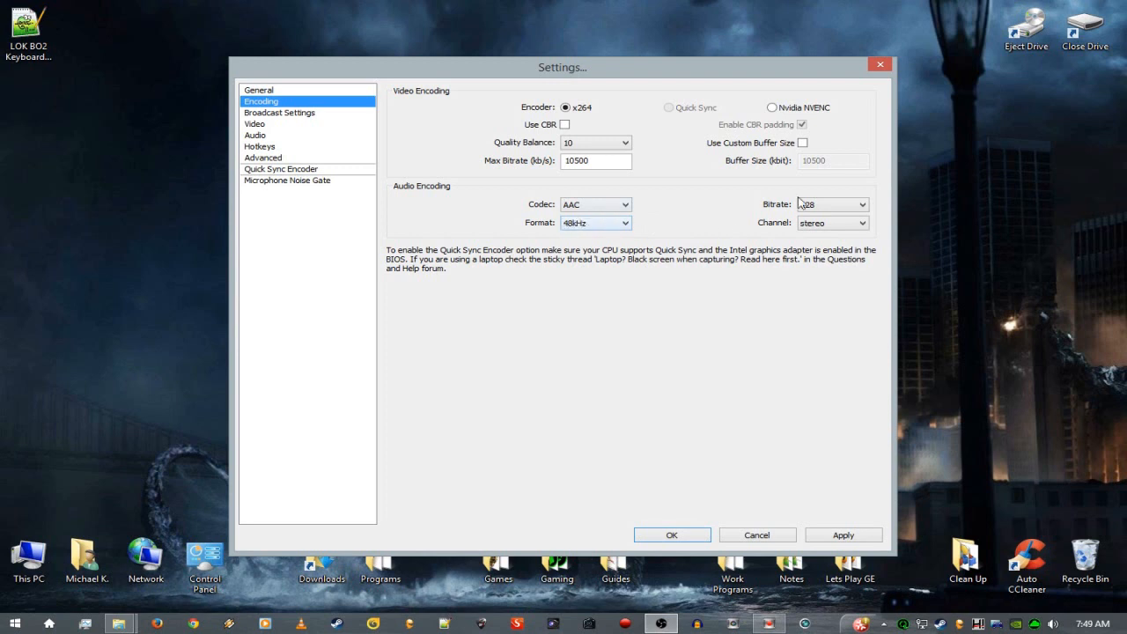
left_click(863, 205)
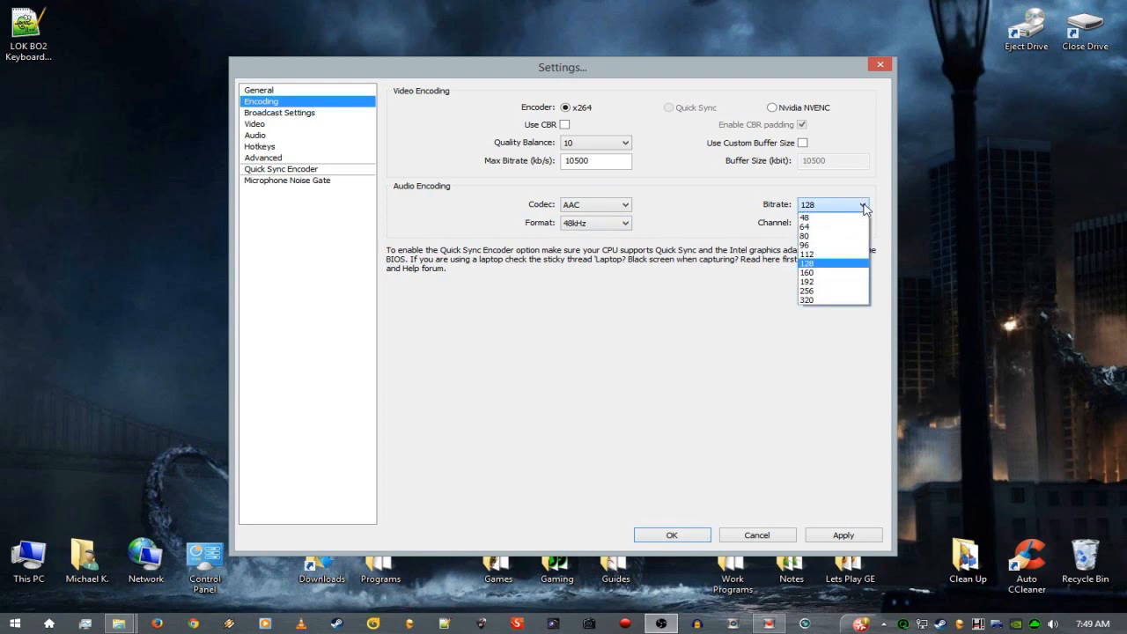
left_click(864, 206)
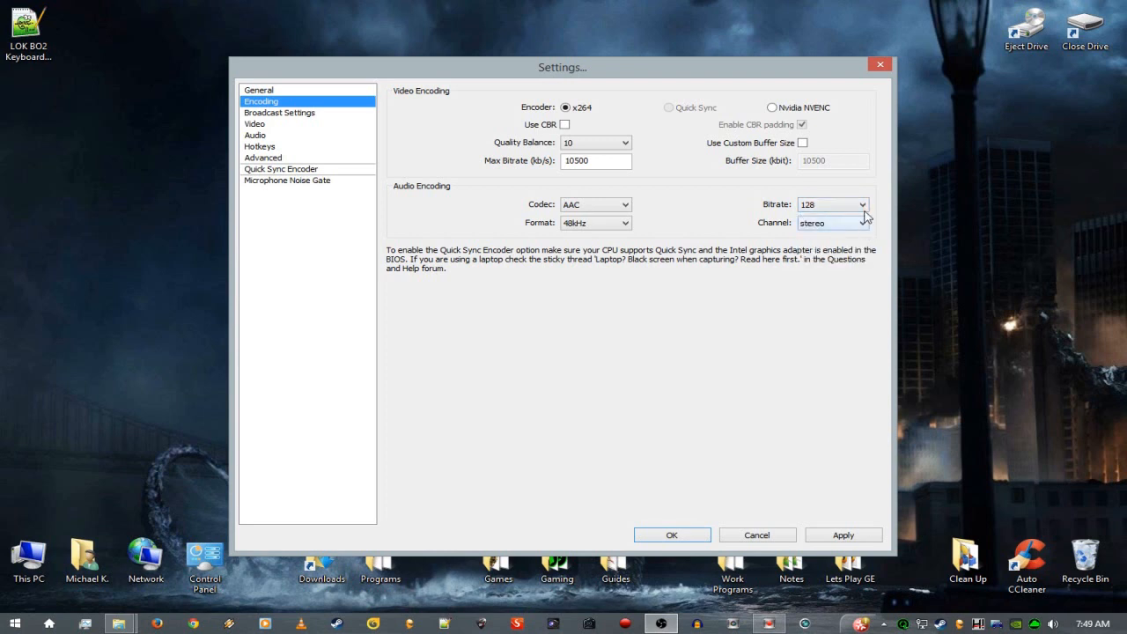
Discard the unsaved encoding changes and choose File Output Only as the broadcast mode.
left_click(319, 114)
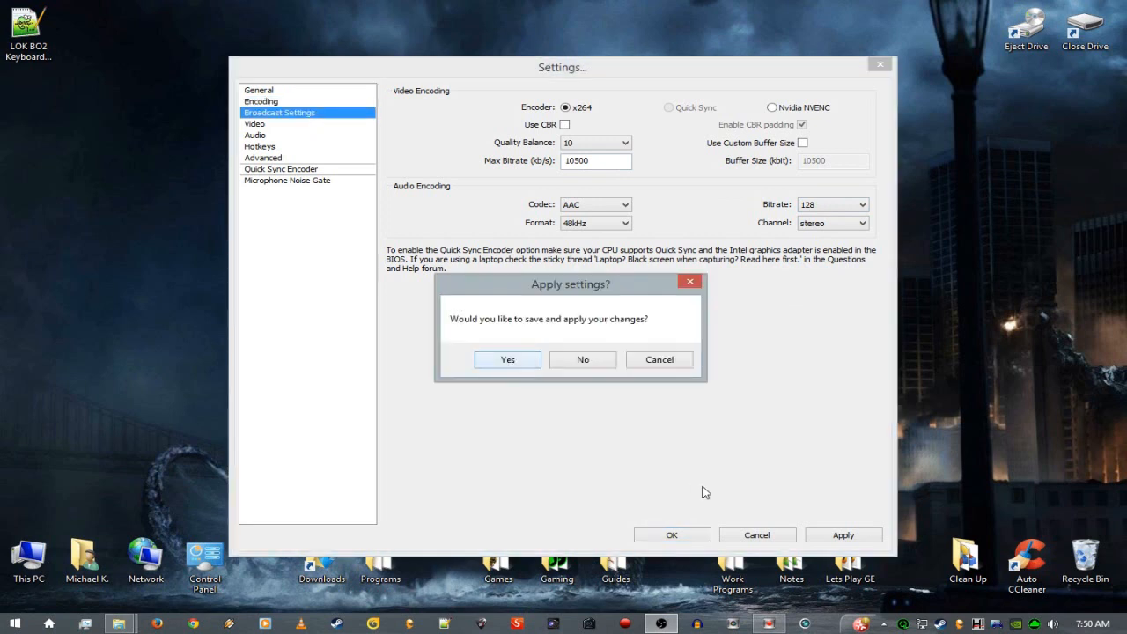
left_click(606, 371)
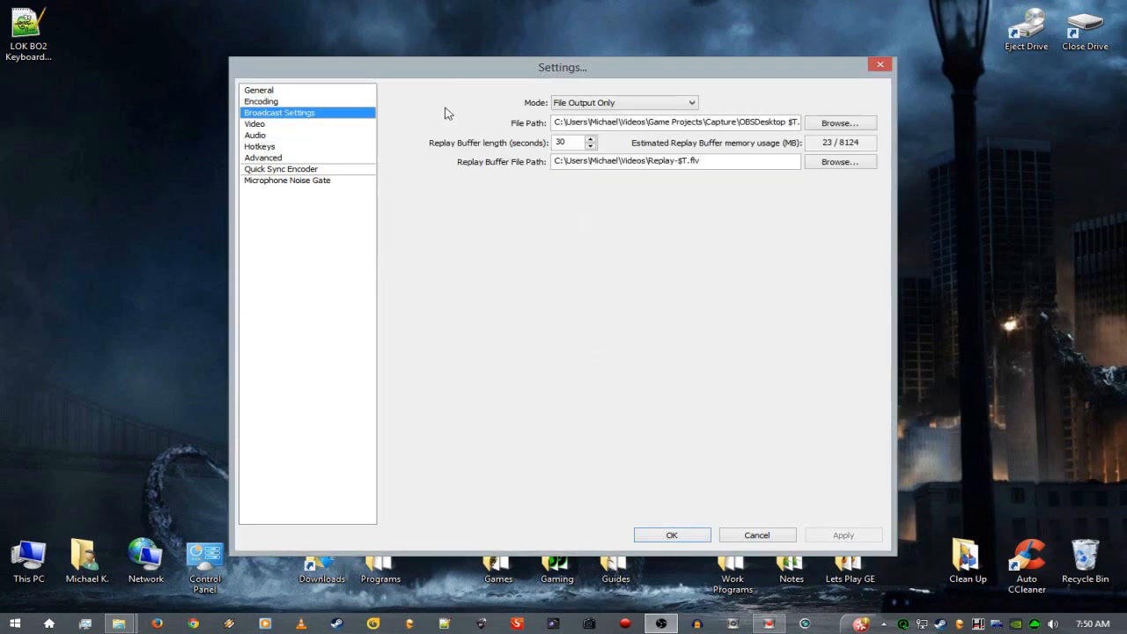
left_click(603, 107)
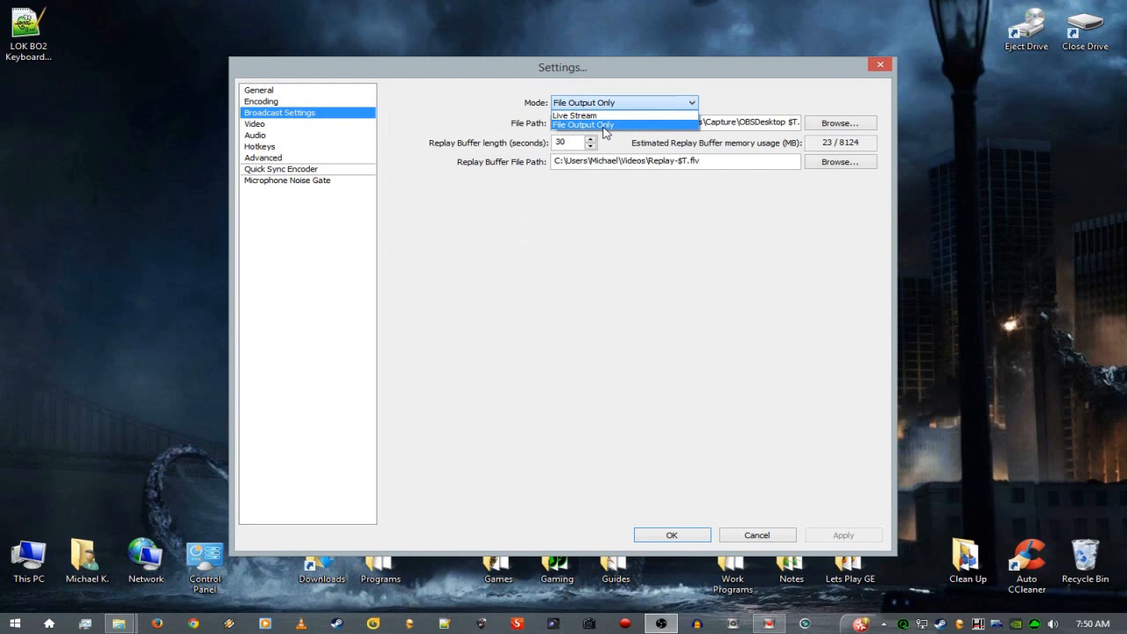
left_click(604, 125)
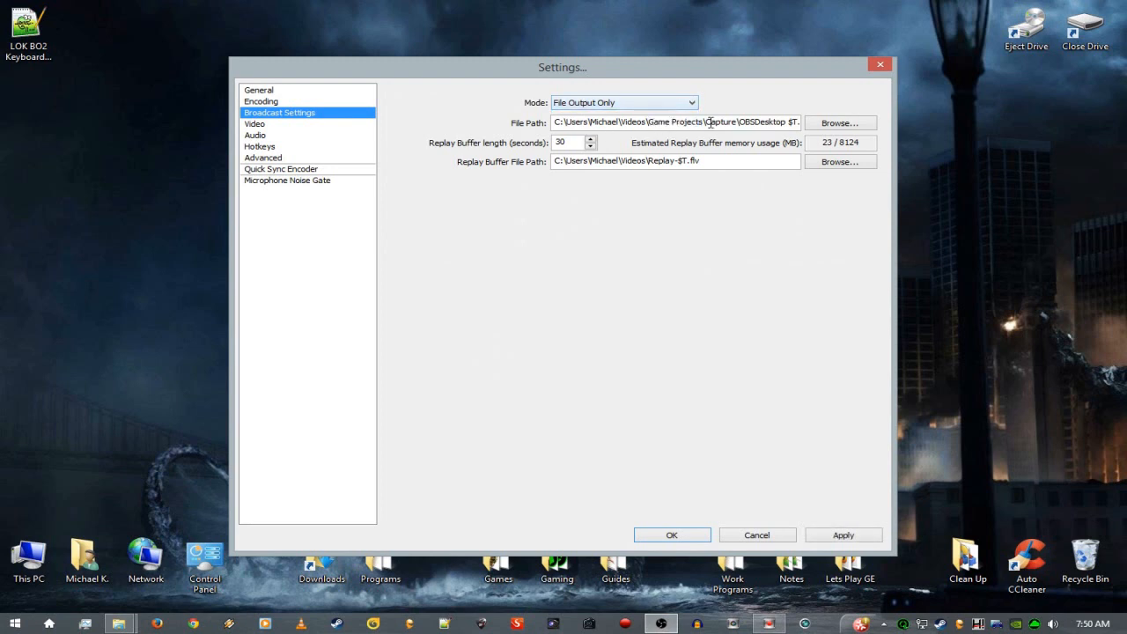
Examine the OBSDesktop file name in the recording path and the replay buffer length.
double_click(758, 121)
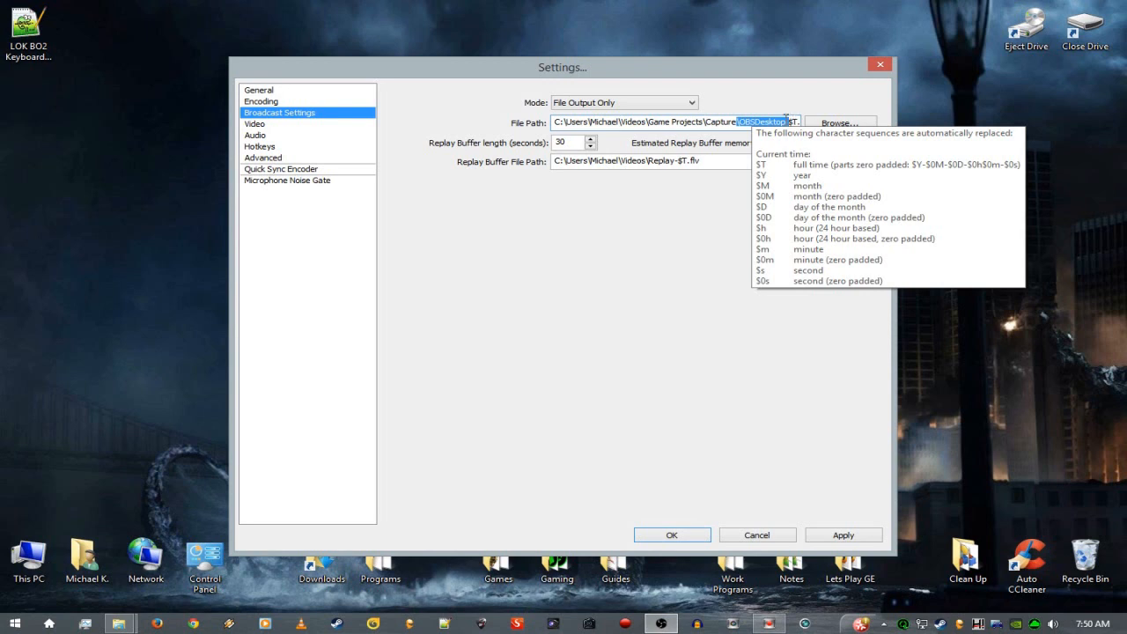
left_click(766, 122)
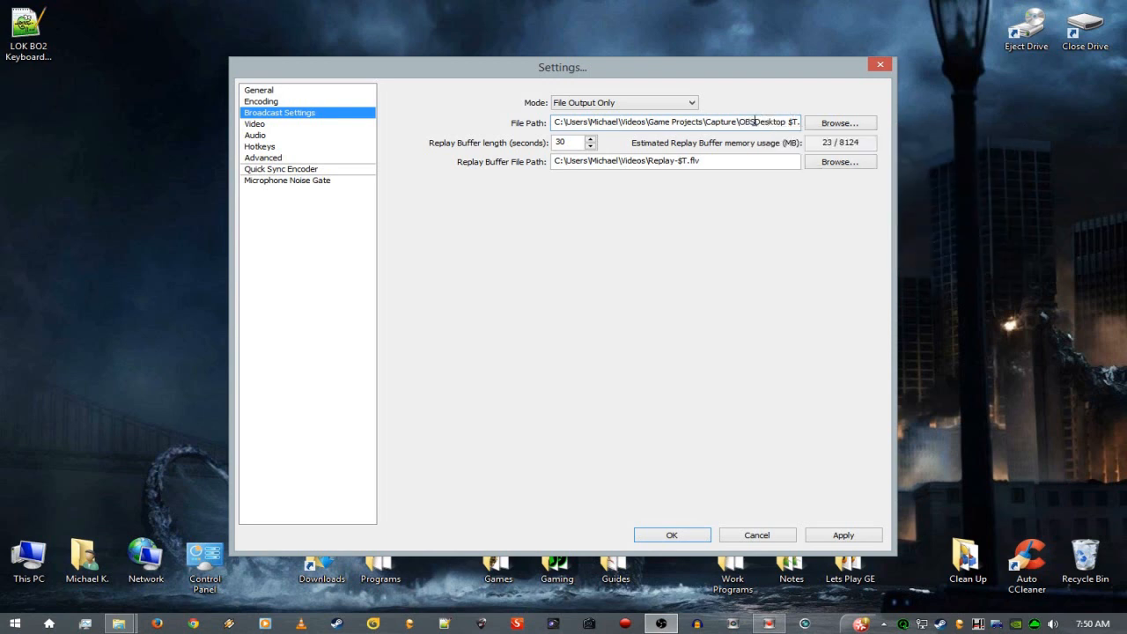
left_click_drag(740, 121, 787, 124)
mouse_move(755, 122)
left_click(578, 143)
double_click(568, 143)
Leave the broadcast settings without saving and apply monitor 1 as the video base resolution.
left_click(268, 123)
left_click(592, 361)
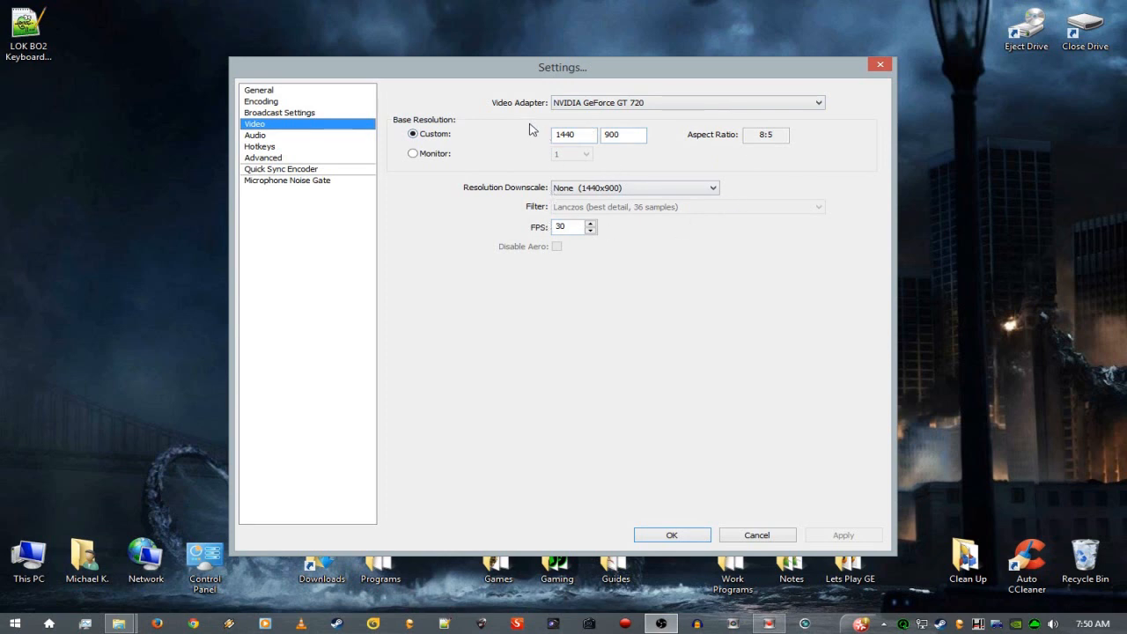
left_click(429, 154)
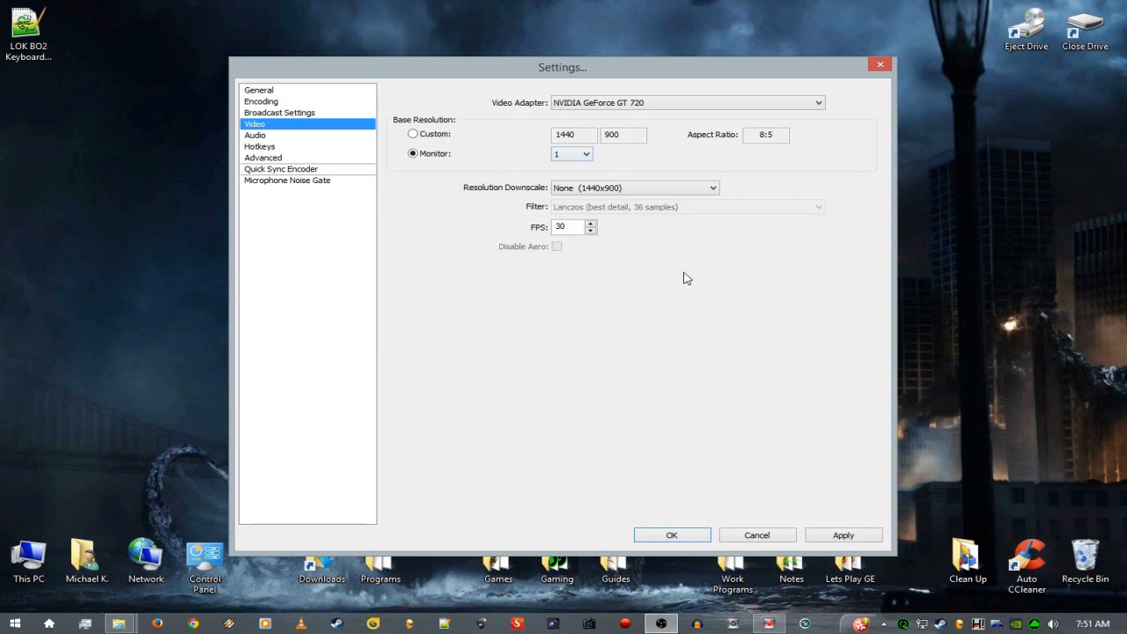
left_click(848, 535)
Try a custom base resolution of 1280 by 720, and switch back to the monitor 1 resolution.
left_click(432, 133)
left_click_drag(581, 132, 397, 128)
type("1280")
key("Tab")
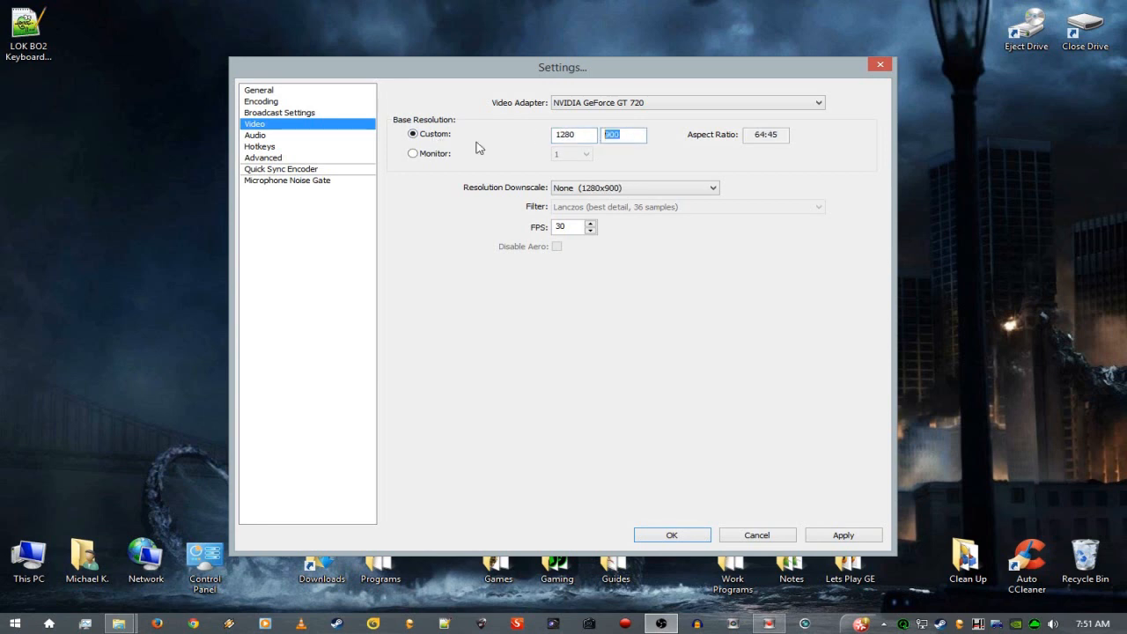
type("720")
left_click_drag(558, 74, 975, 71)
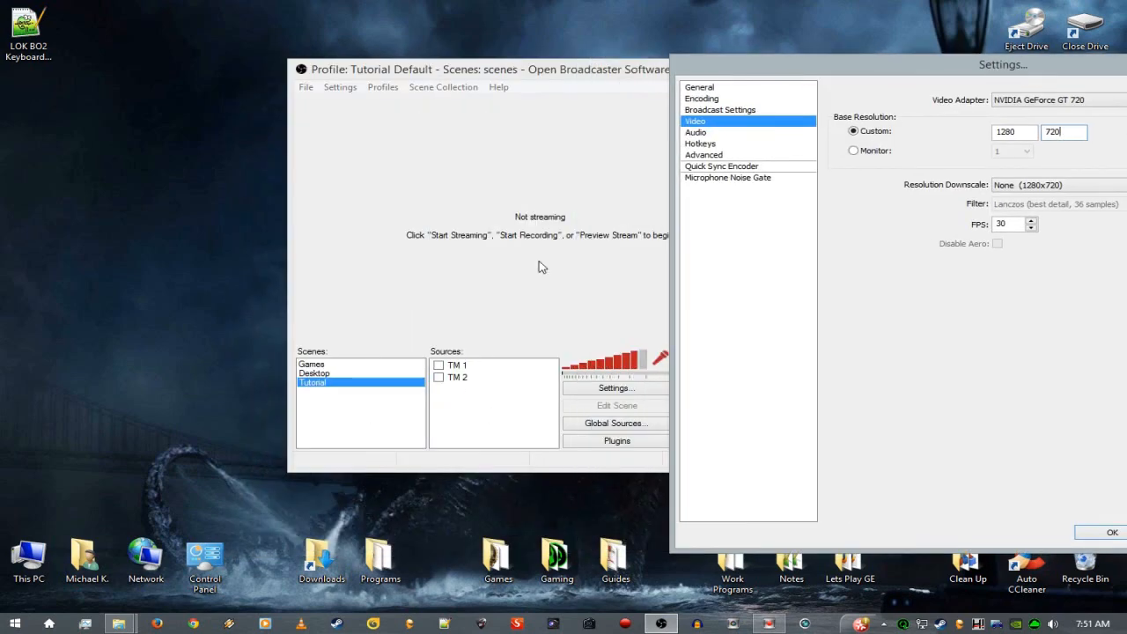
left_click_drag(832, 68, 366, 34)
left_click_drag(556, 98, 481, 97)
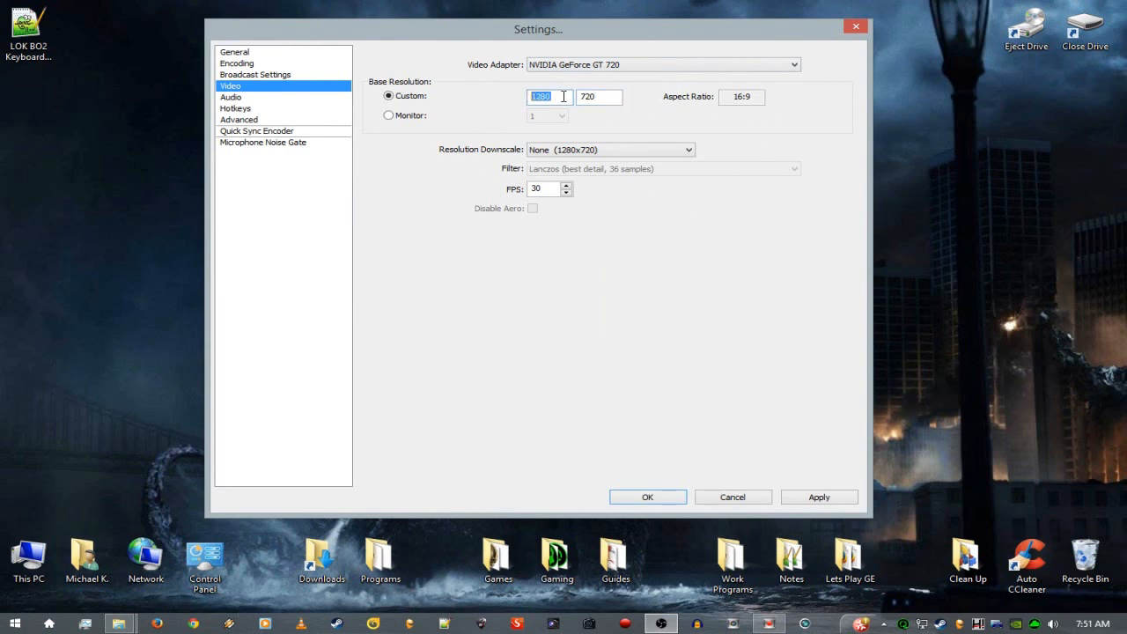
left_click(408, 118)
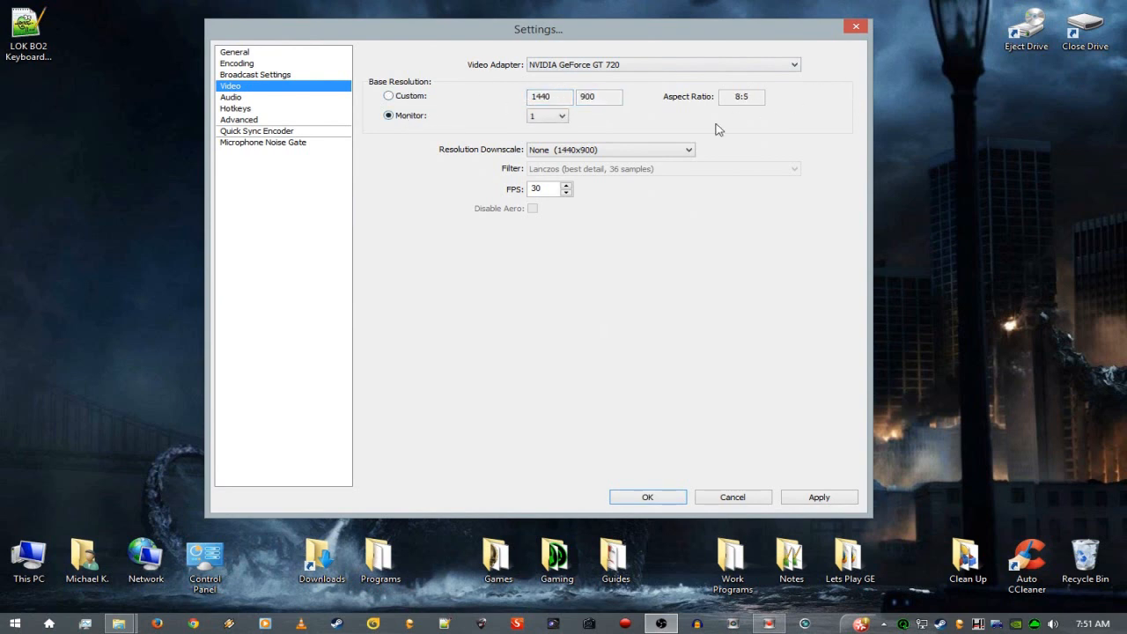
double_click(553, 191)
Open the audio settings without saving the video changes and select Speakers (Realtek High Definition Audio) as the desktop audio device.
left_click(246, 98)
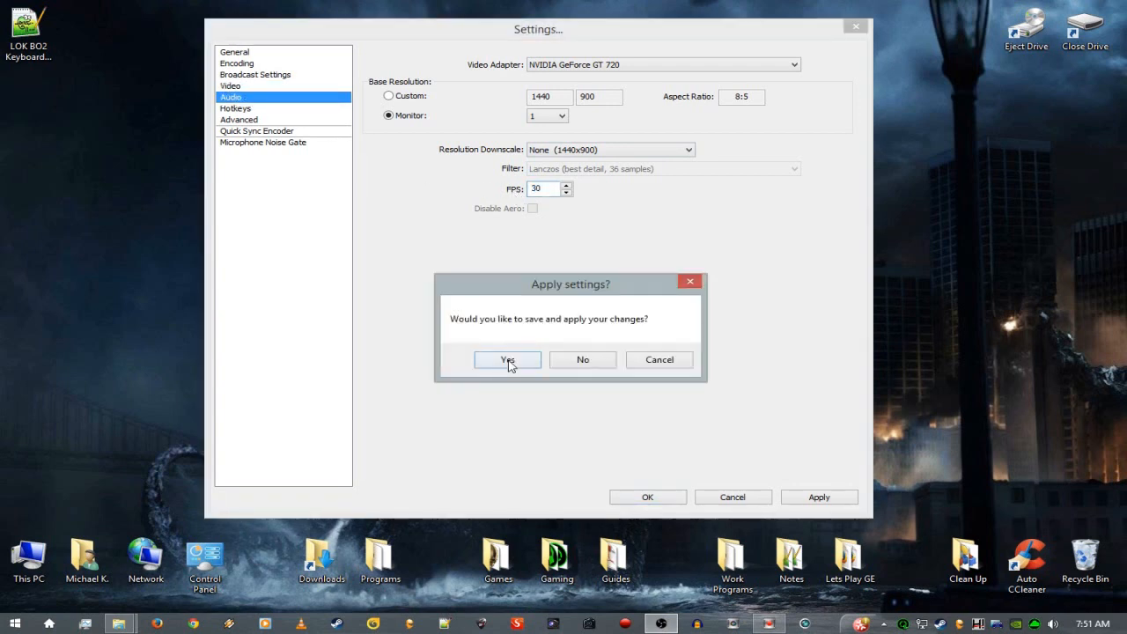
left_click(614, 363)
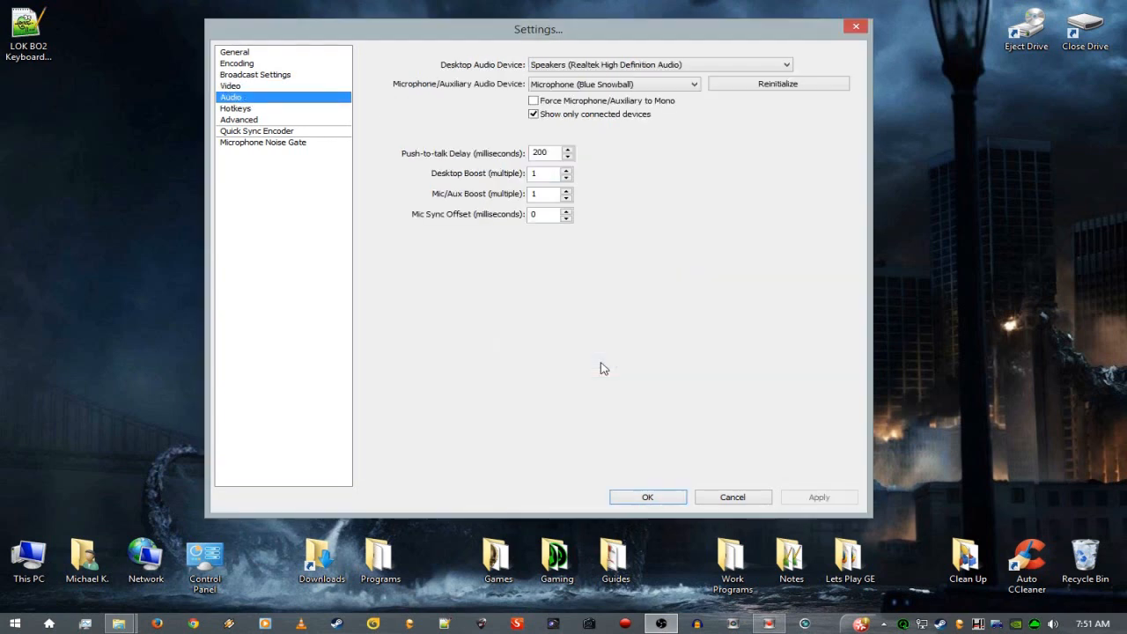
left_click(609, 67)
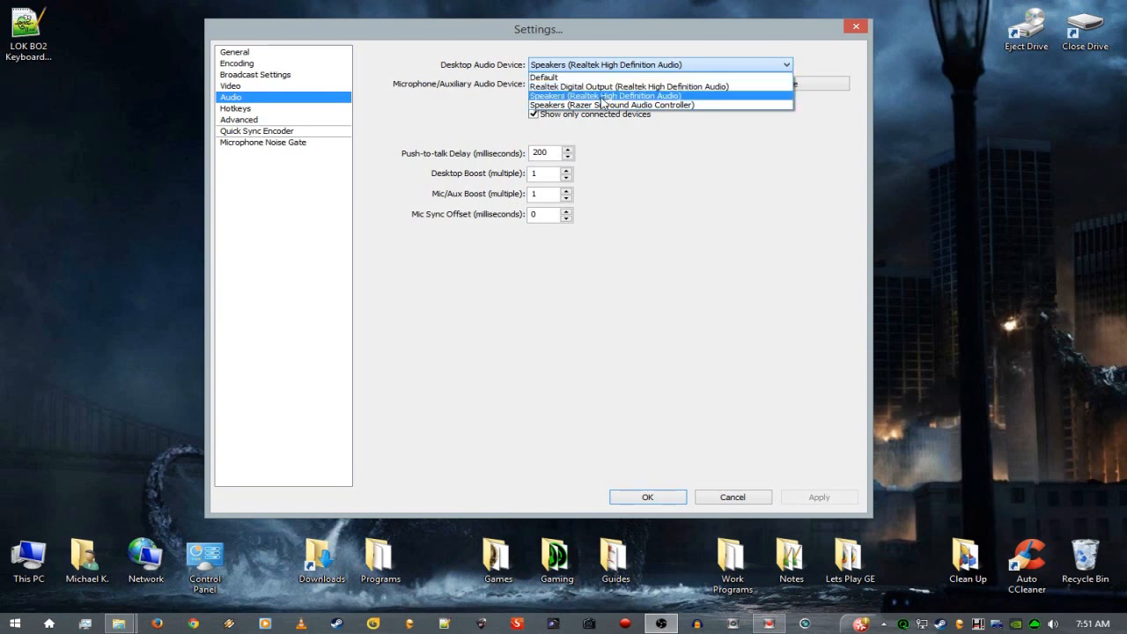
left_click(602, 97)
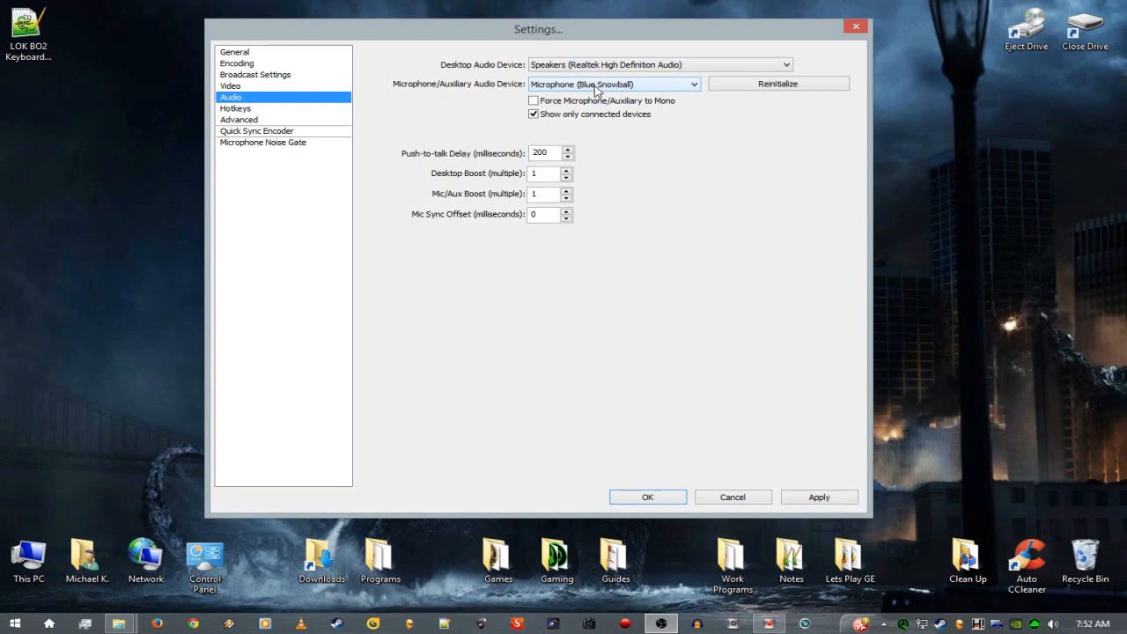
Examine the microphone device options and mic sync offset, and open the hotkey settings without saving the audio changes.
left_click(596, 88)
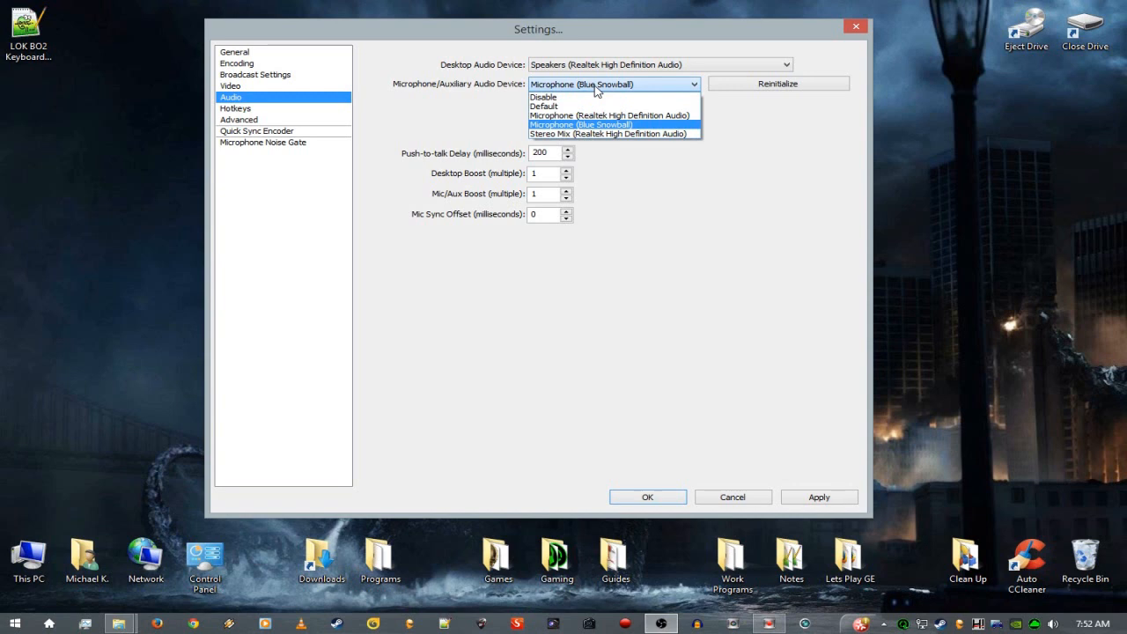
left_click(596, 89)
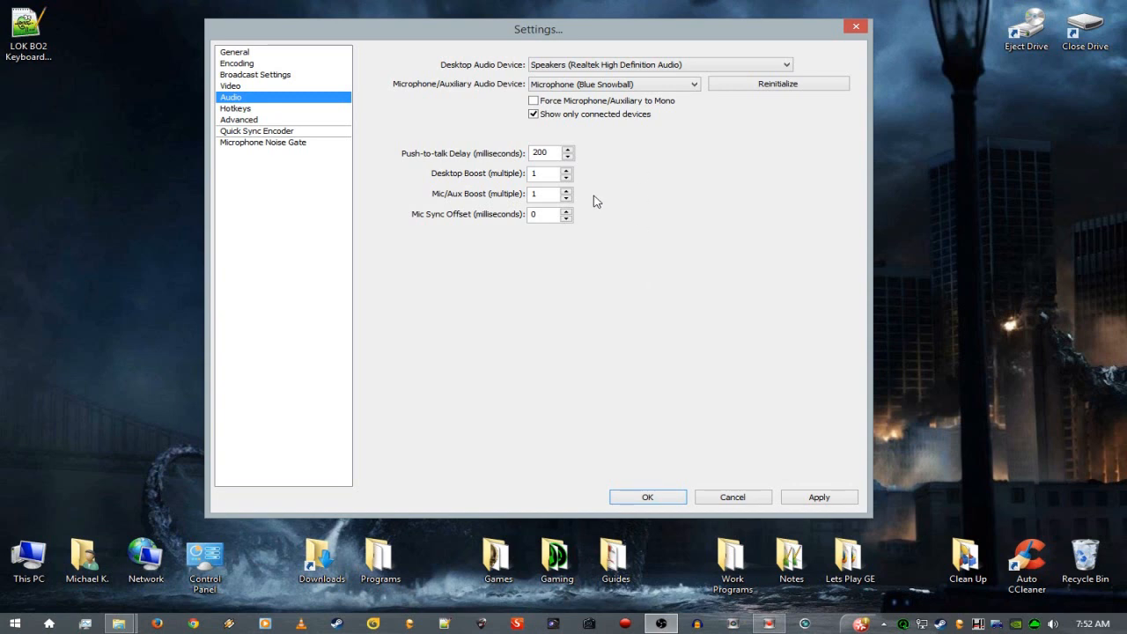
double_click(555, 216)
left_click(230, 109)
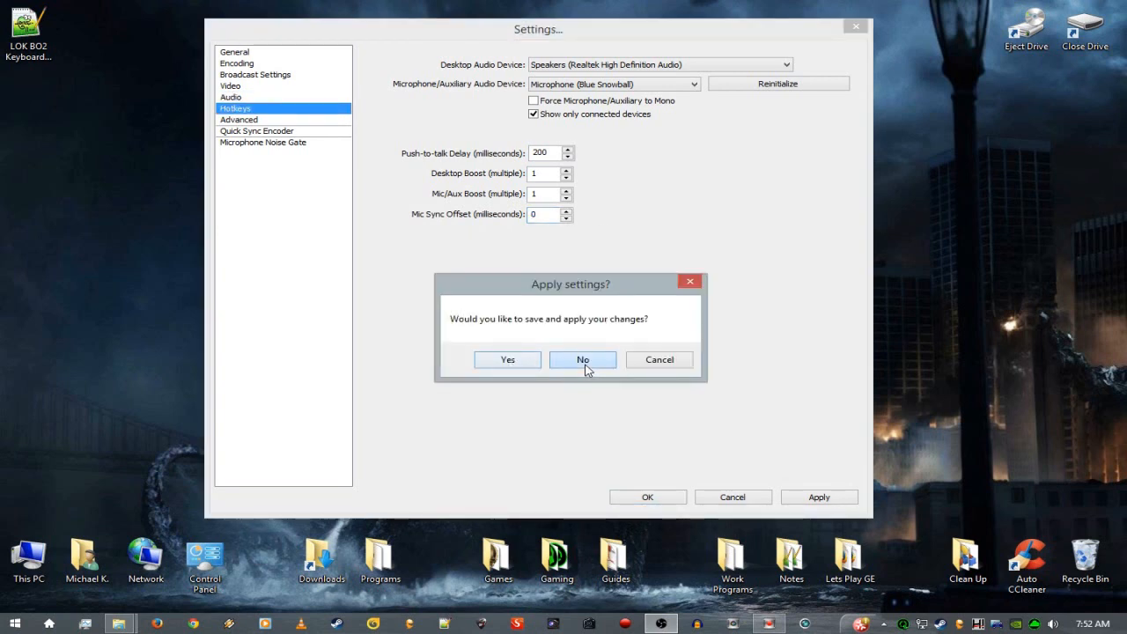
left_click(598, 366)
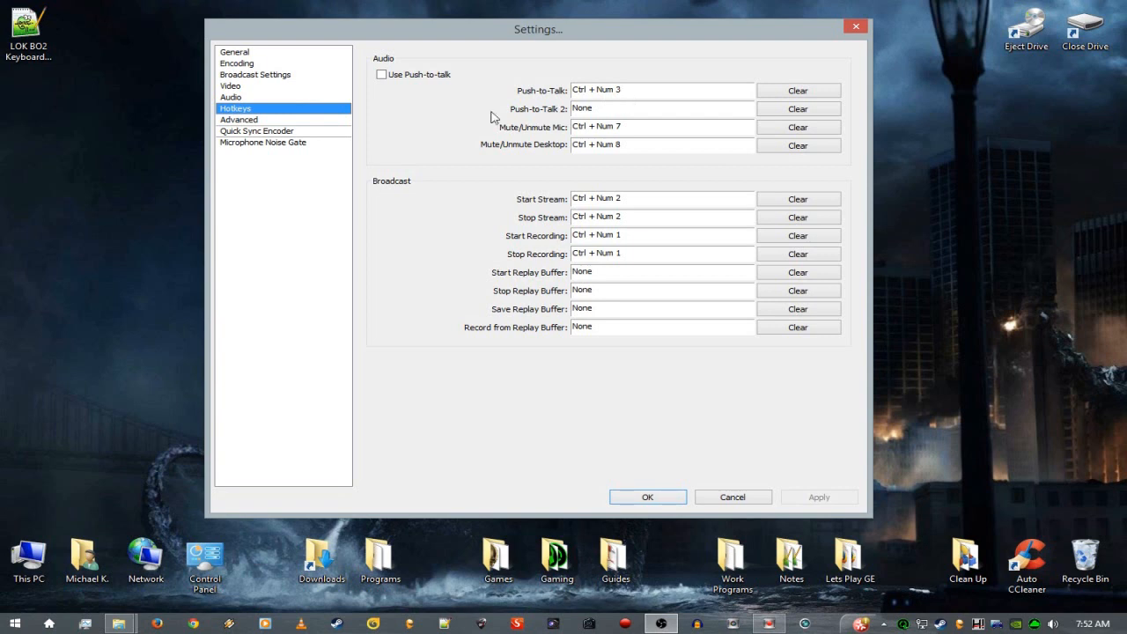
Open the advanced settings and examine the process priority class options and the scene buffering time.
left_click(250, 121)
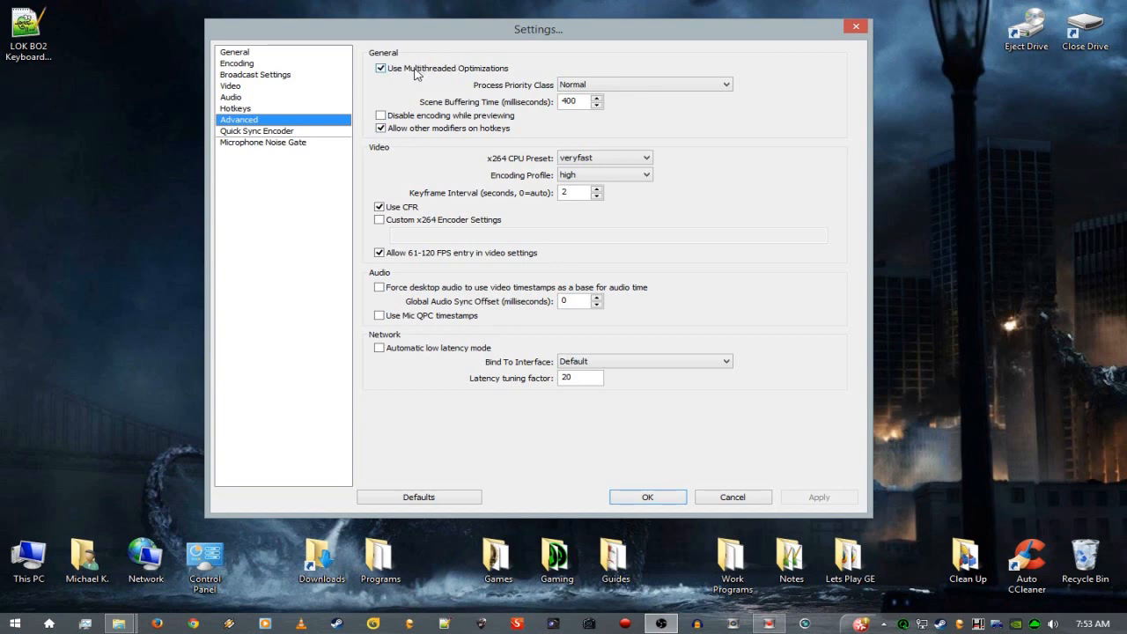
left_click(591, 86)
left_click(591, 87)
left_click(591, 85)
left_click(591, 87)
left_click(591, 86)
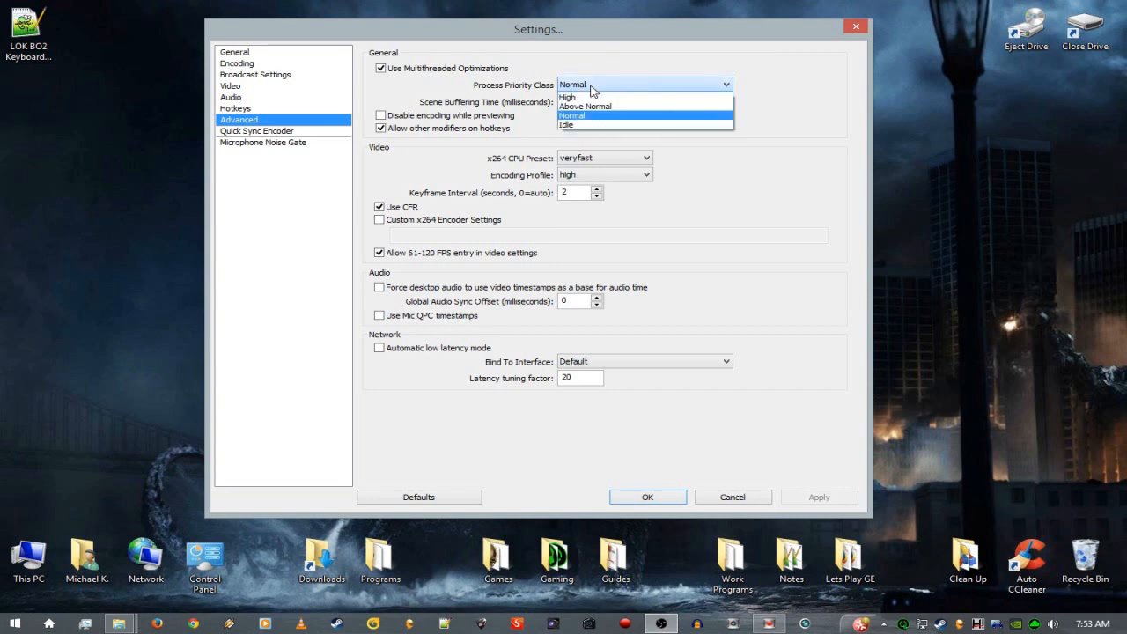
left_click(595, 115)
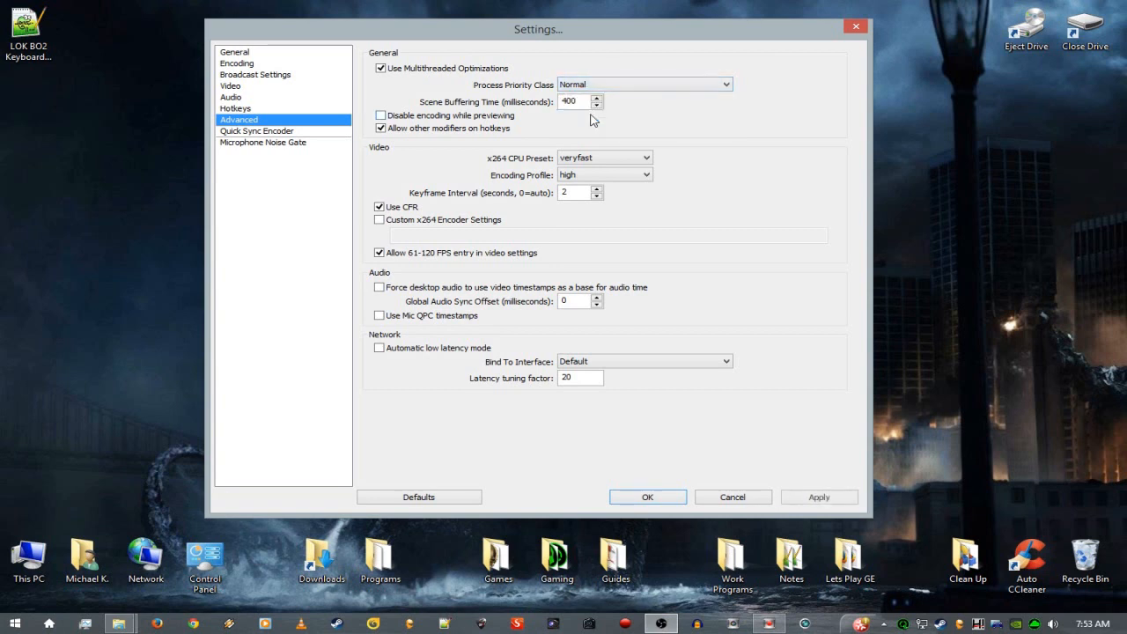
double_click(583, 102)
left_click(583, 104)
left_click_drag(583, 103, 545, 110)
Review the process priority class options again and turn on disabling of encoding while previewing.
left_click(630, 88)
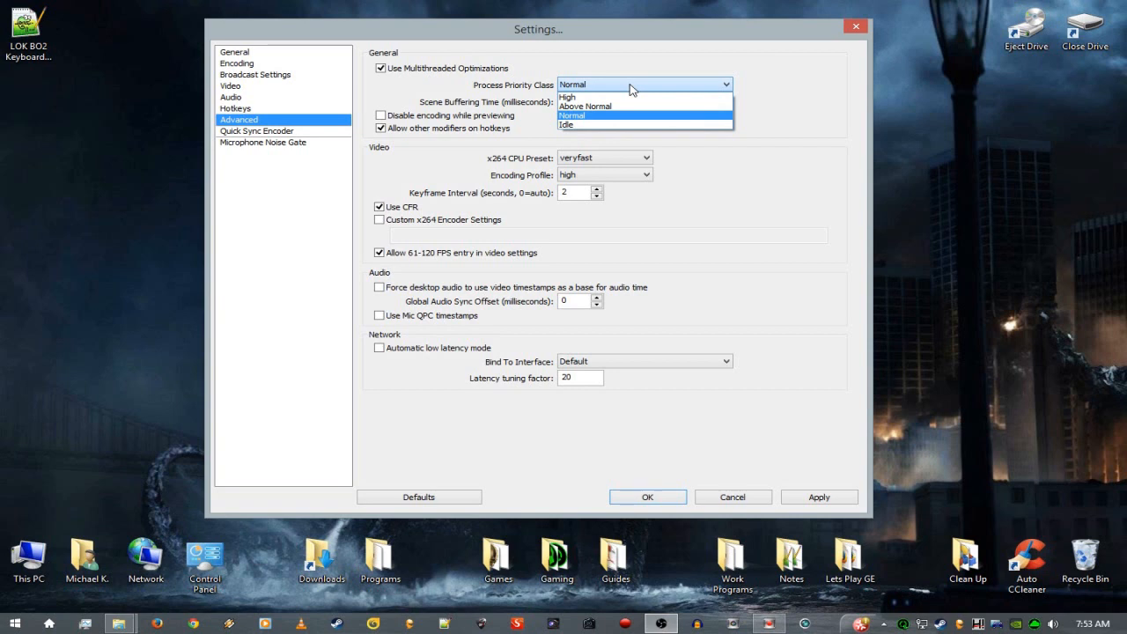
left_click(631, 88)
left_click(609, 88)
left_click(785, 89)
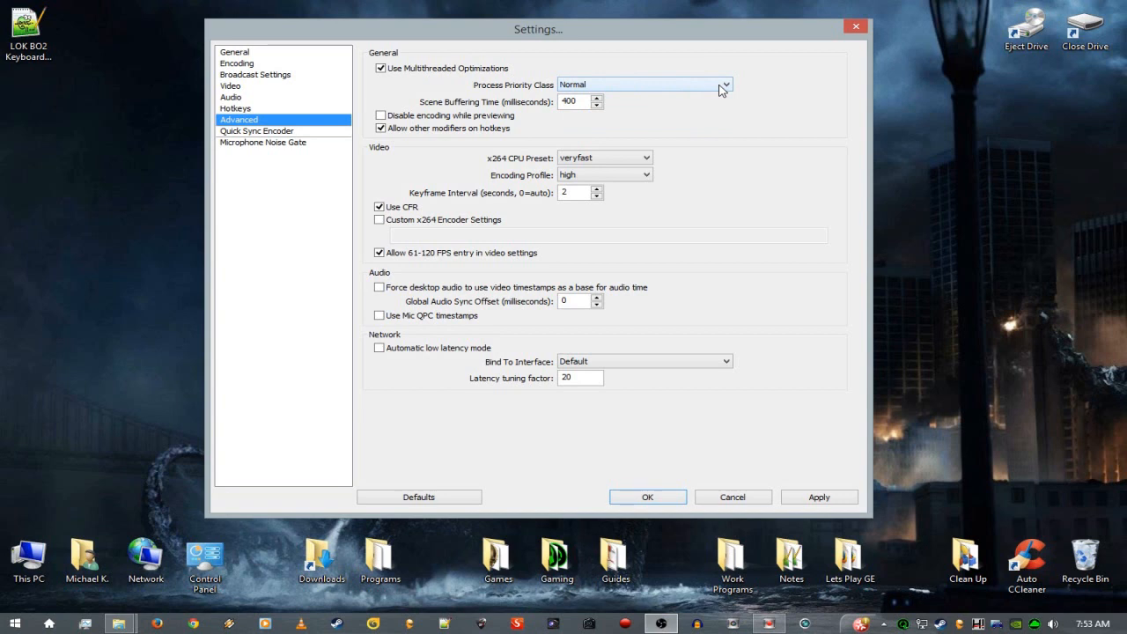
left_click(724, 89)
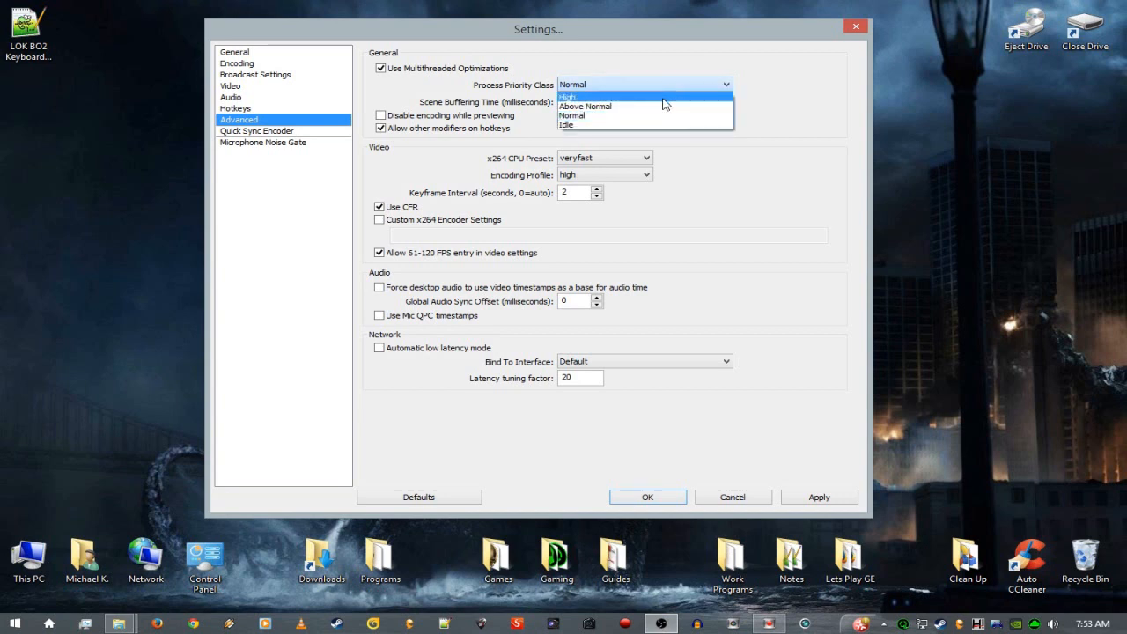
left_click(718, 115)
left_click(767, 110)
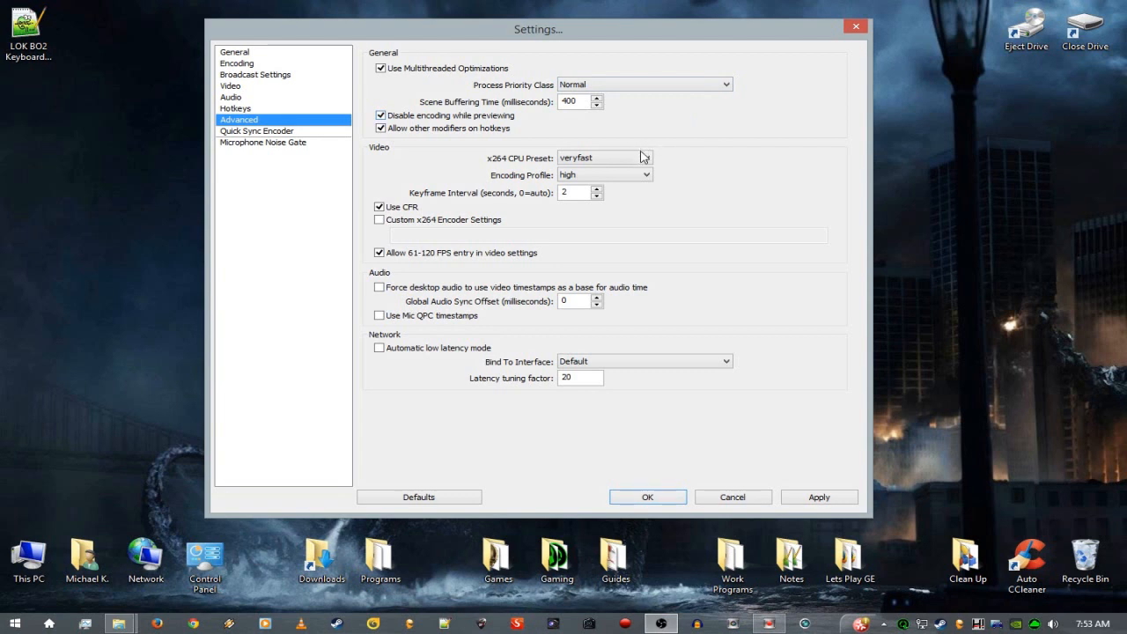
Examine the x264 CPU preset's description and options, keeping veryfast selected.
mouse_move(652, 161)
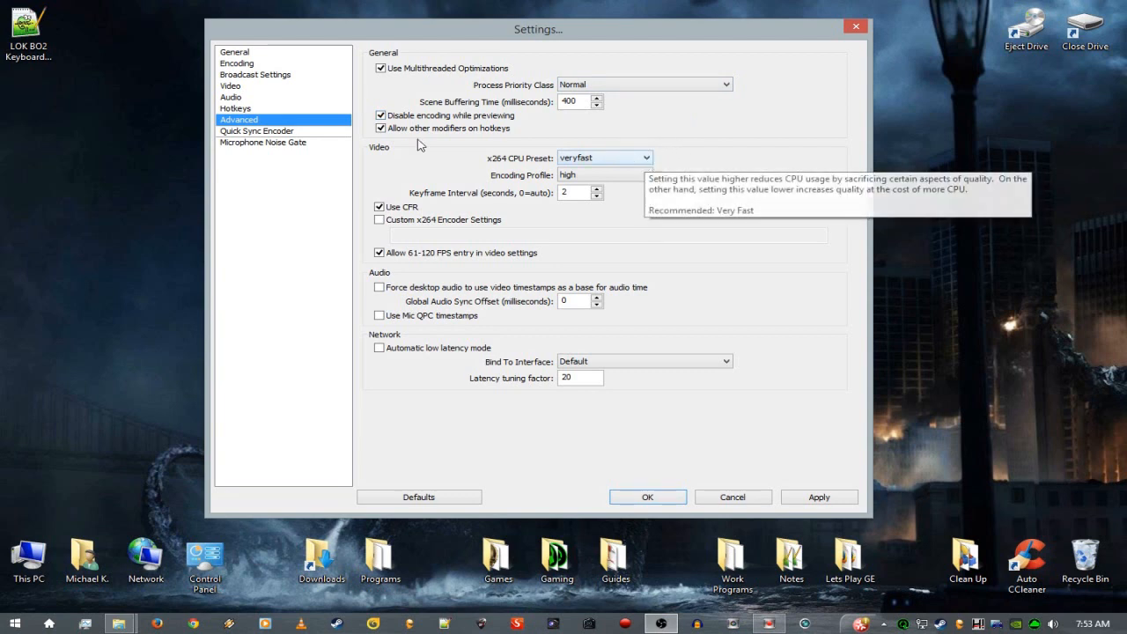
left_click(634, 158)
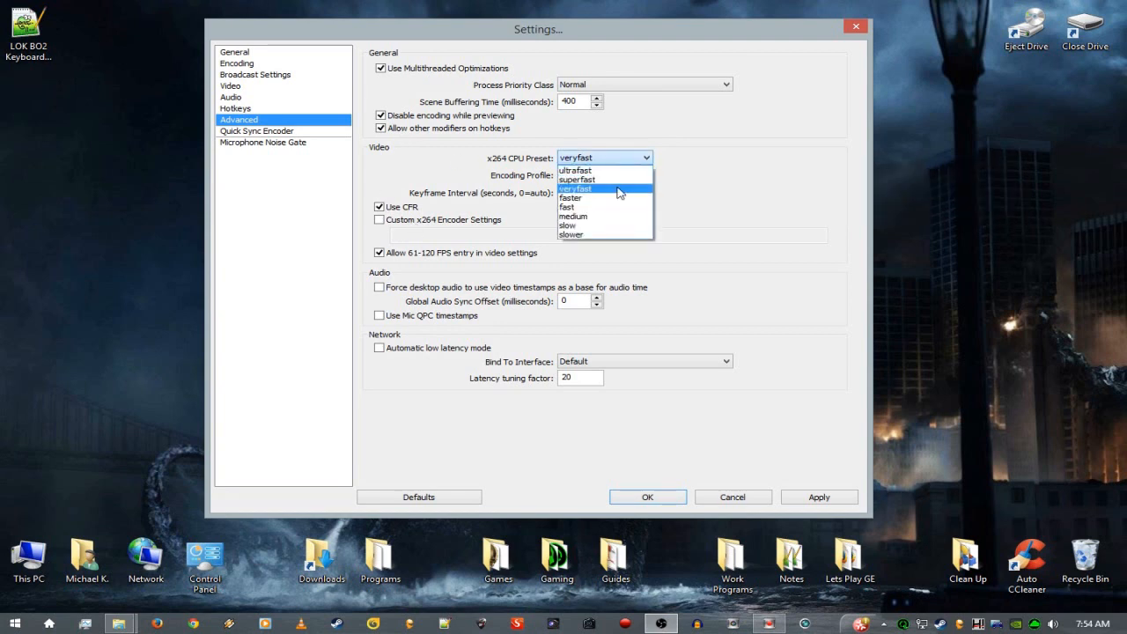
left_click(724, 179)
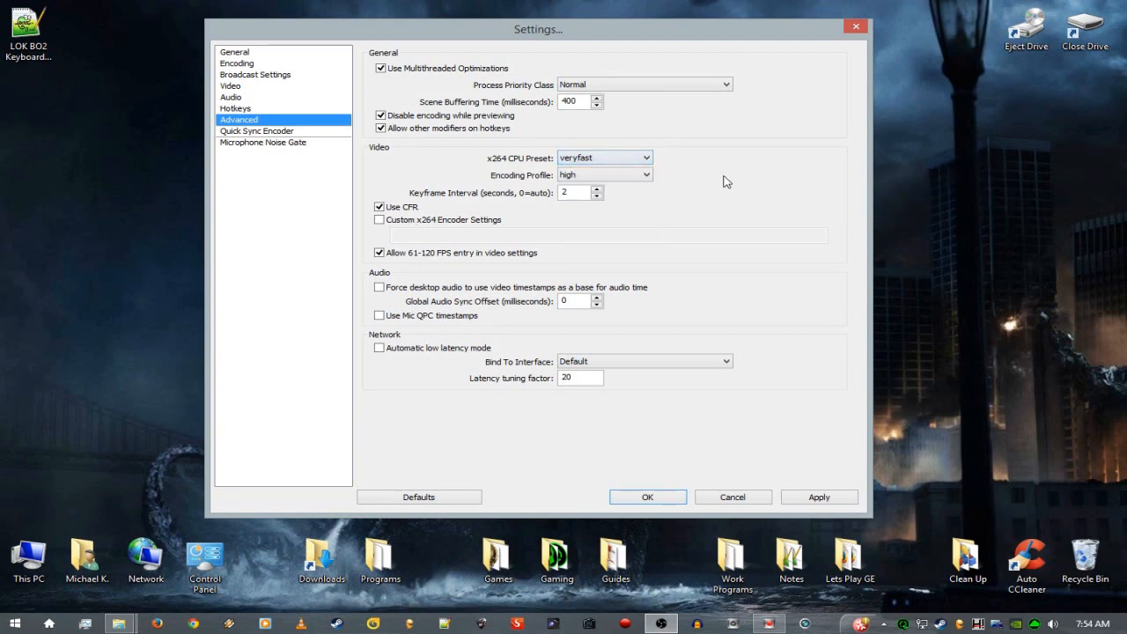
left_click(644, 162)
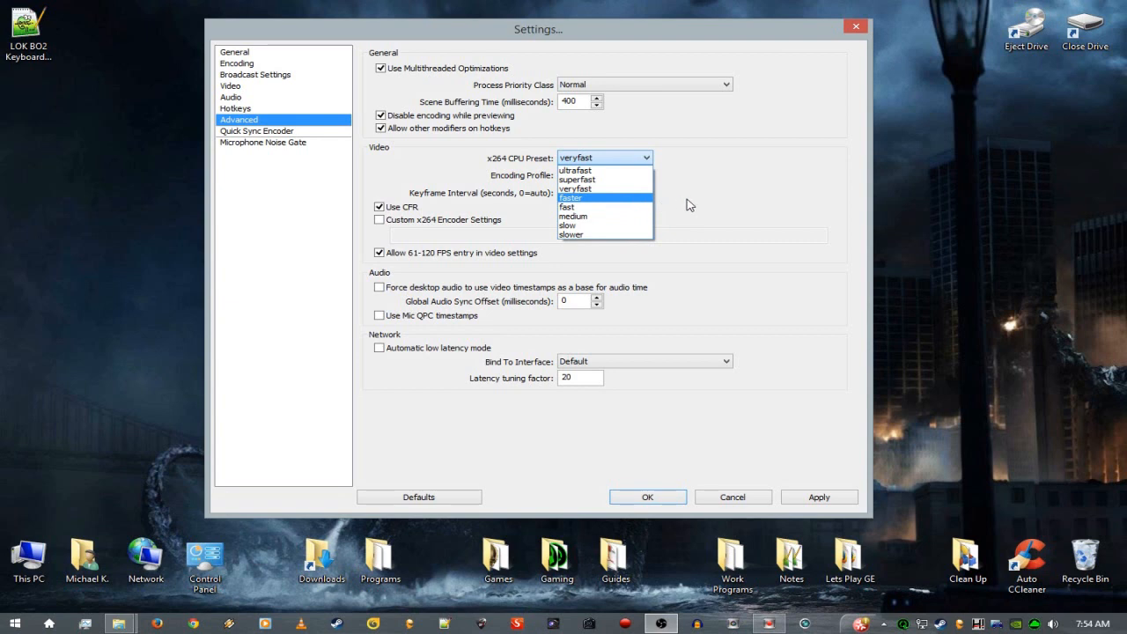
left_click(648, 192)
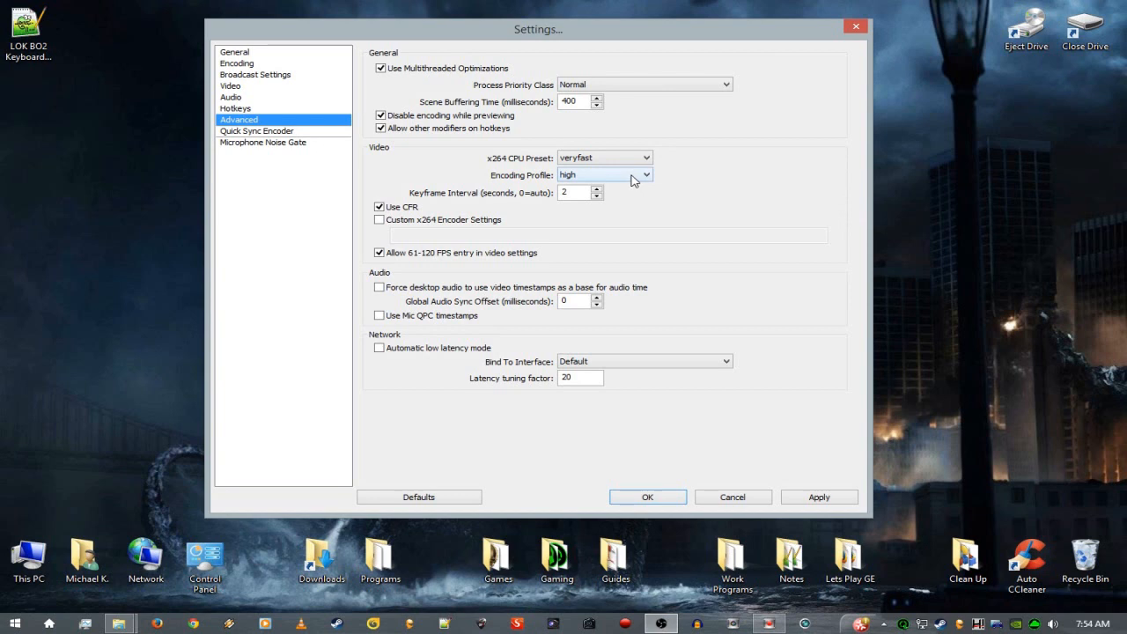
Examine the encoding profile options and keyframe interval, and open the Quick Sync encoder settings without saving the advanced changes.
left_click(633, 180)
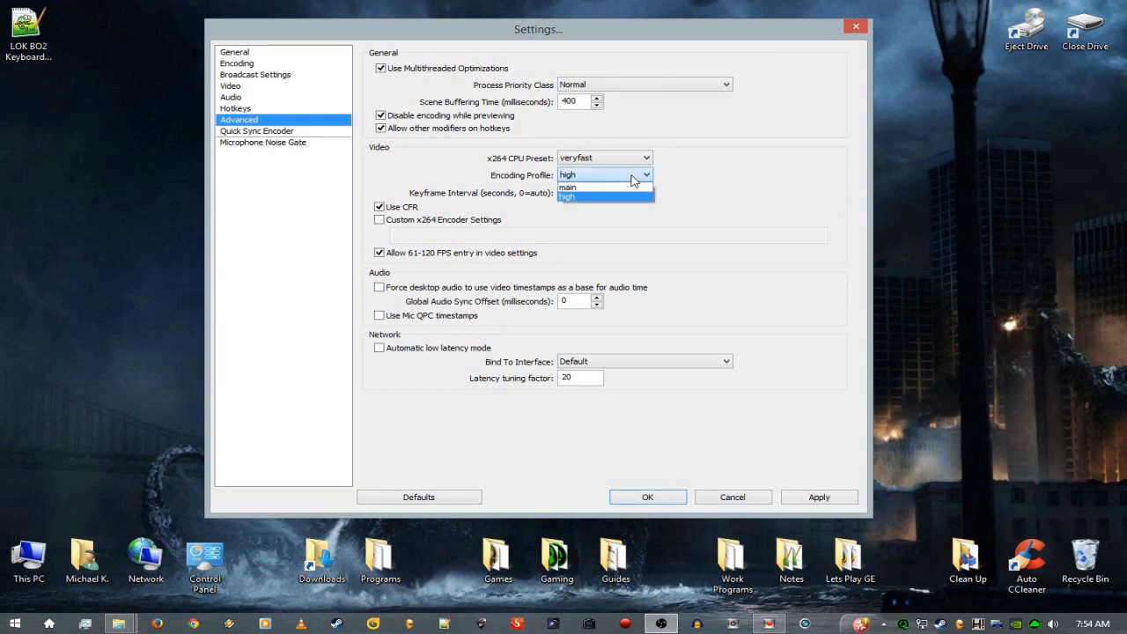
left_click(632, 179)
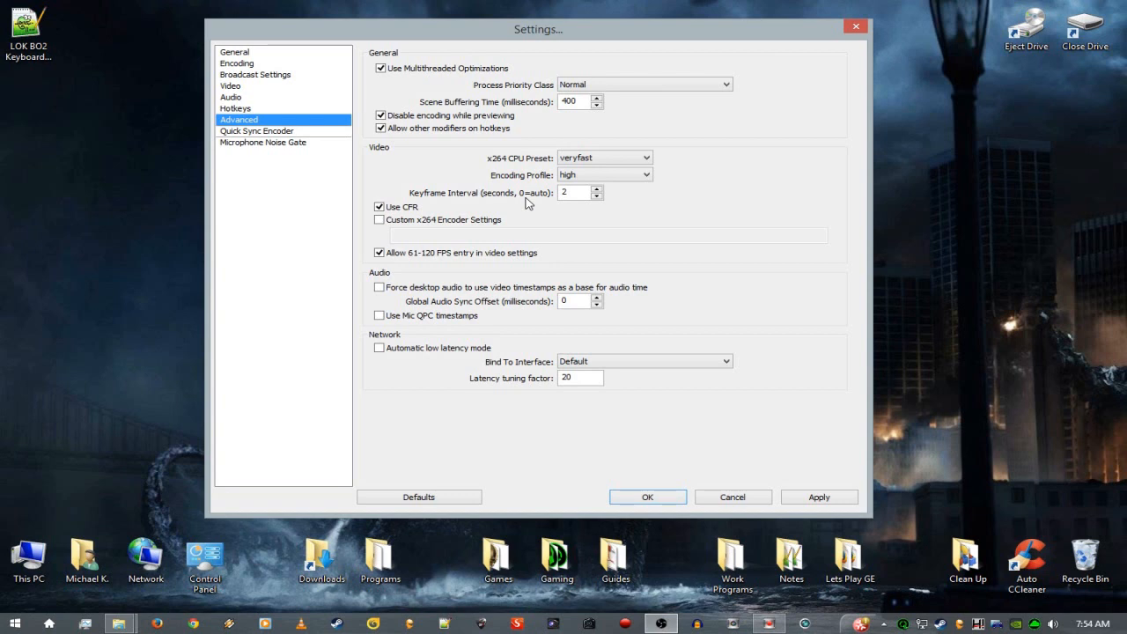
double_click(564, 192)
left_click(251, 131)
left_click(576, 364)
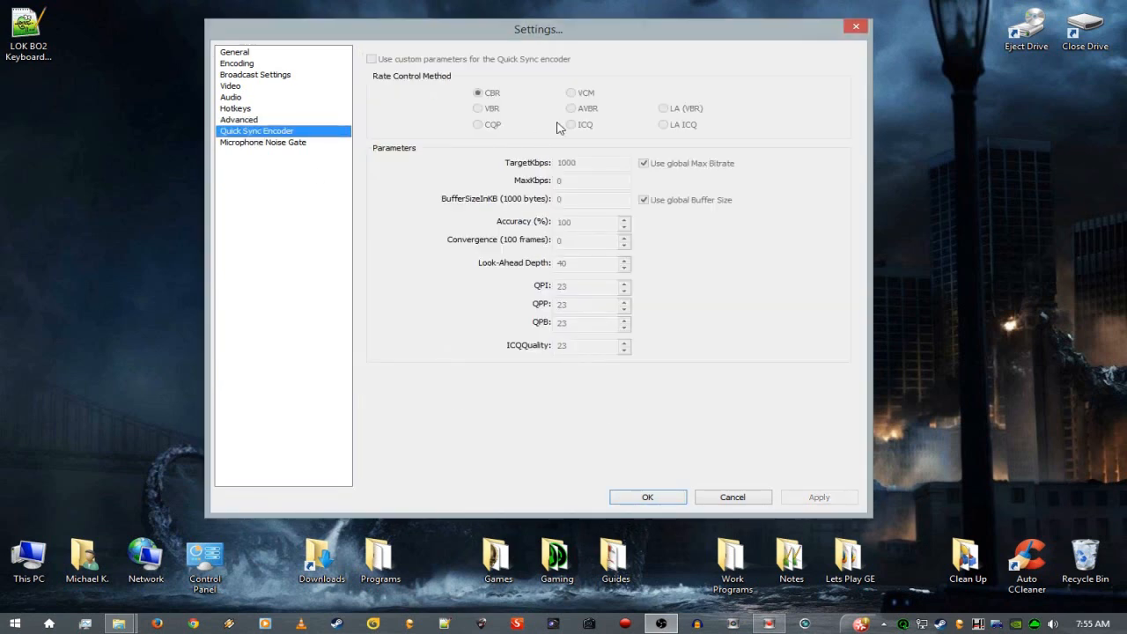
Preview the microphone level in the noise gate settings, turn the preview off again, and return to the general settings.
left_click(278, 143)
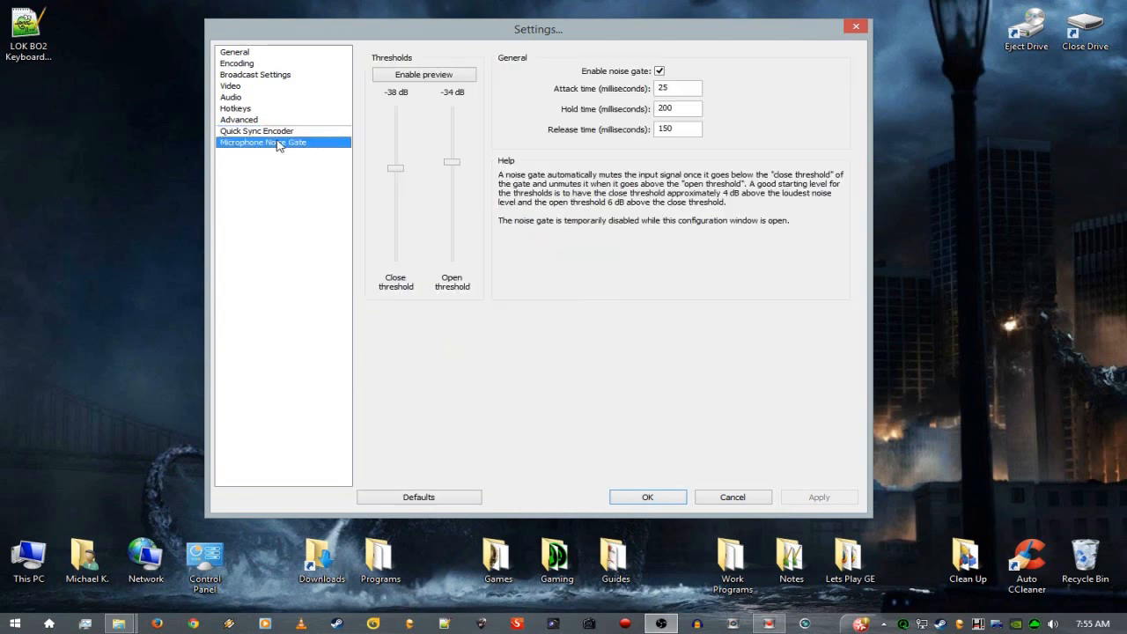
left_click(443, 77)
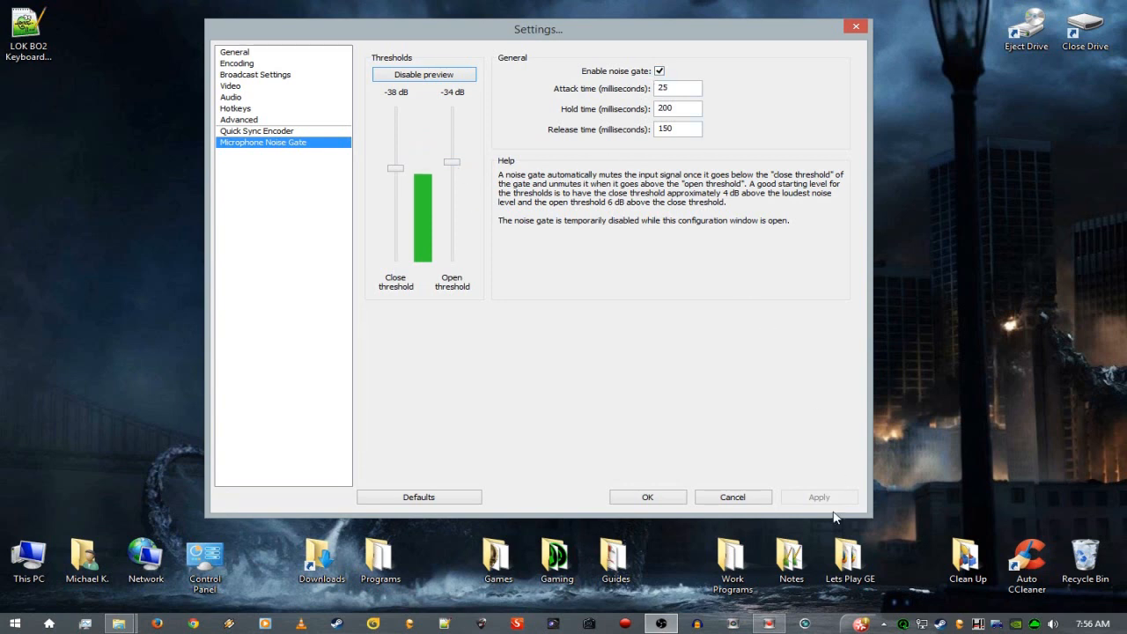
left_click(285, 53)
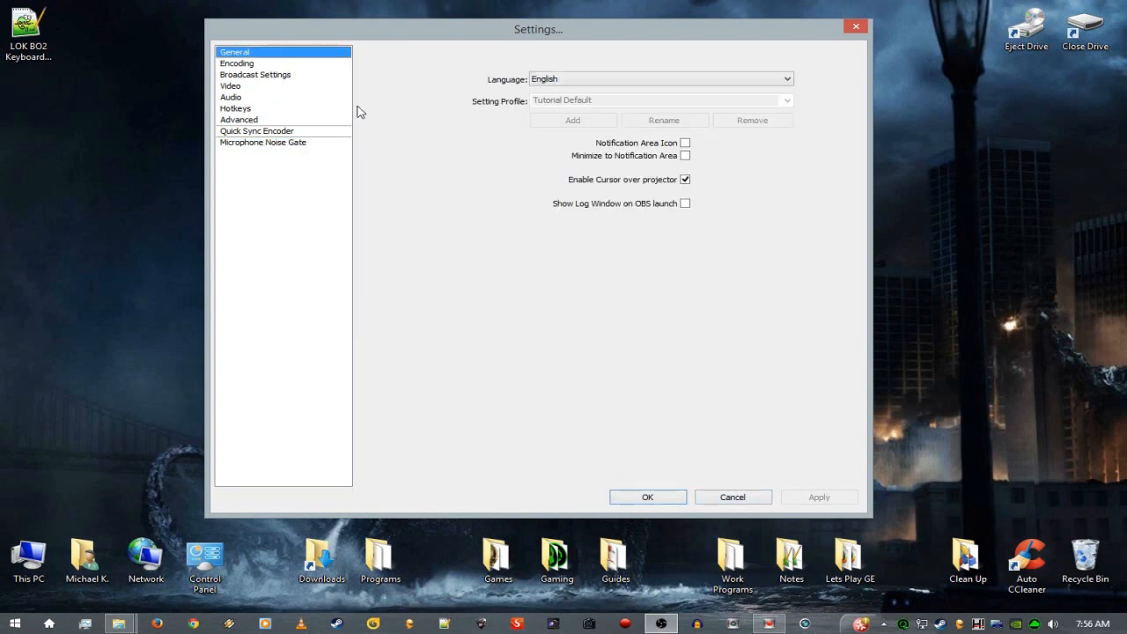
left_click(312, 142)
left_click(447, 76)
left_click(280, 55)
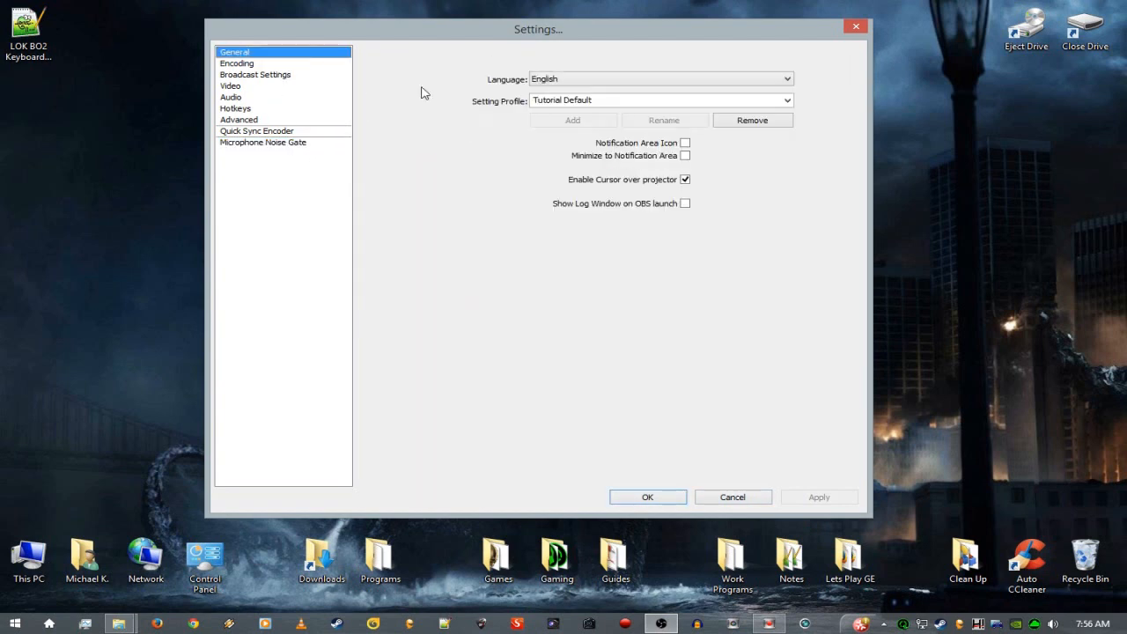
Add a new settings profile named Tutorial Default Extended.
left_click(243, 87)
left_click(272, 52)
left_click(609, 100)
left_click(609, 100)
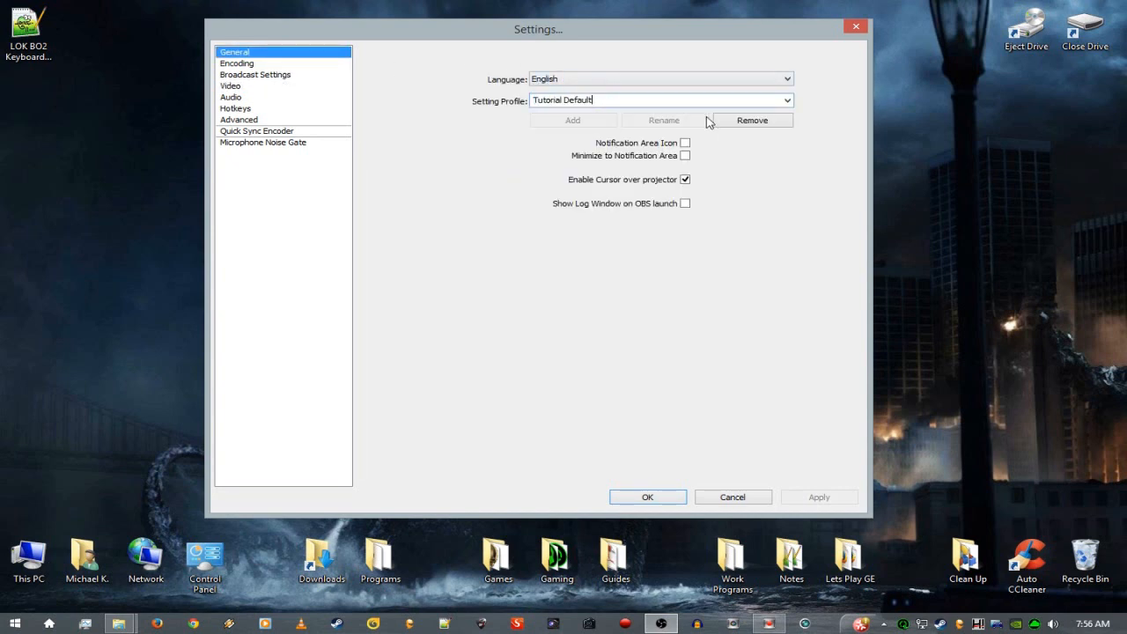
type("Extended")
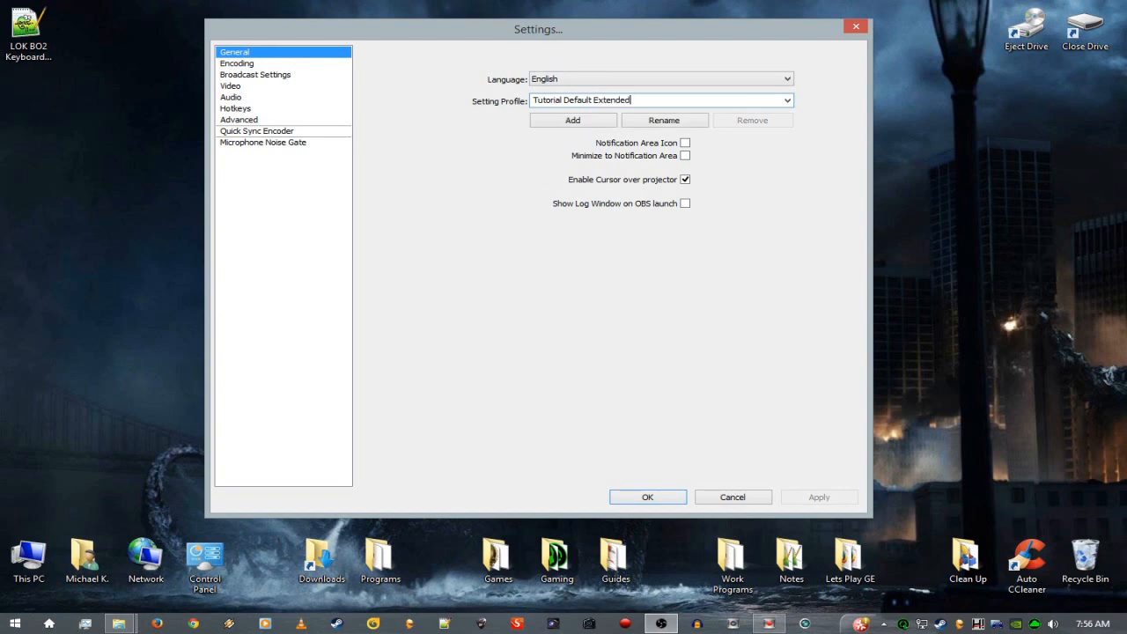
left_click(572, 121)
Set the new profile's custom base resolution to 1280 by 720, apply it and close the settings.
left_click(231, 86)
left_click_drag(571, 96, 447, 115)
type("1280")
key("Tab")
type("720")
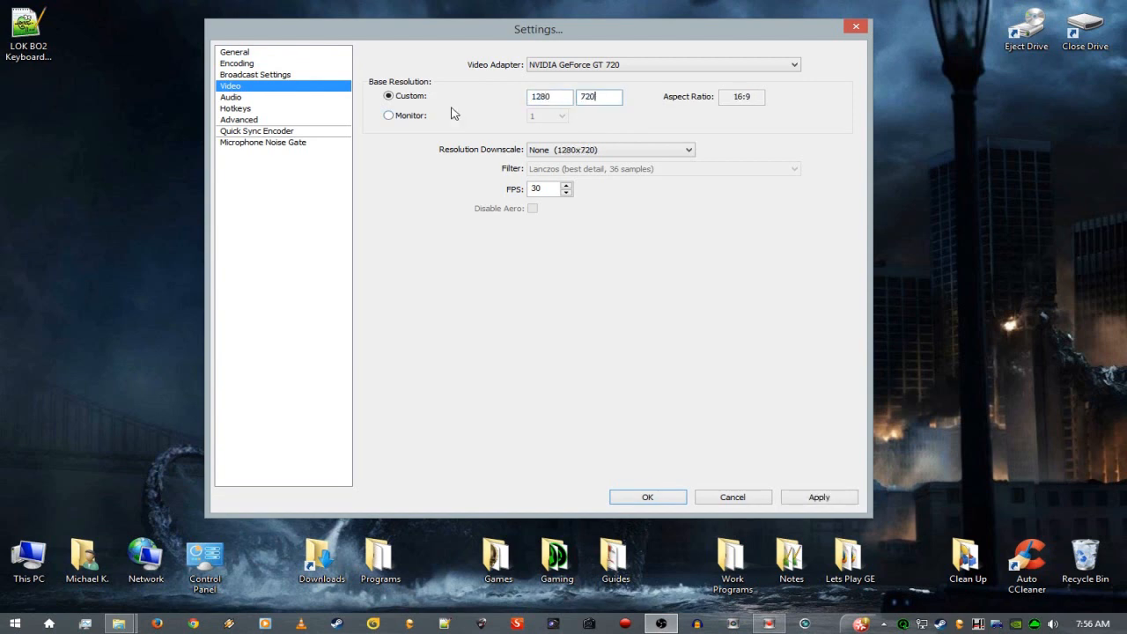
left_click(819, 497)
left_click(650, 497)
Switch the active profile to Tutorial Default and check the list of profiles.
left_click(381, 89)
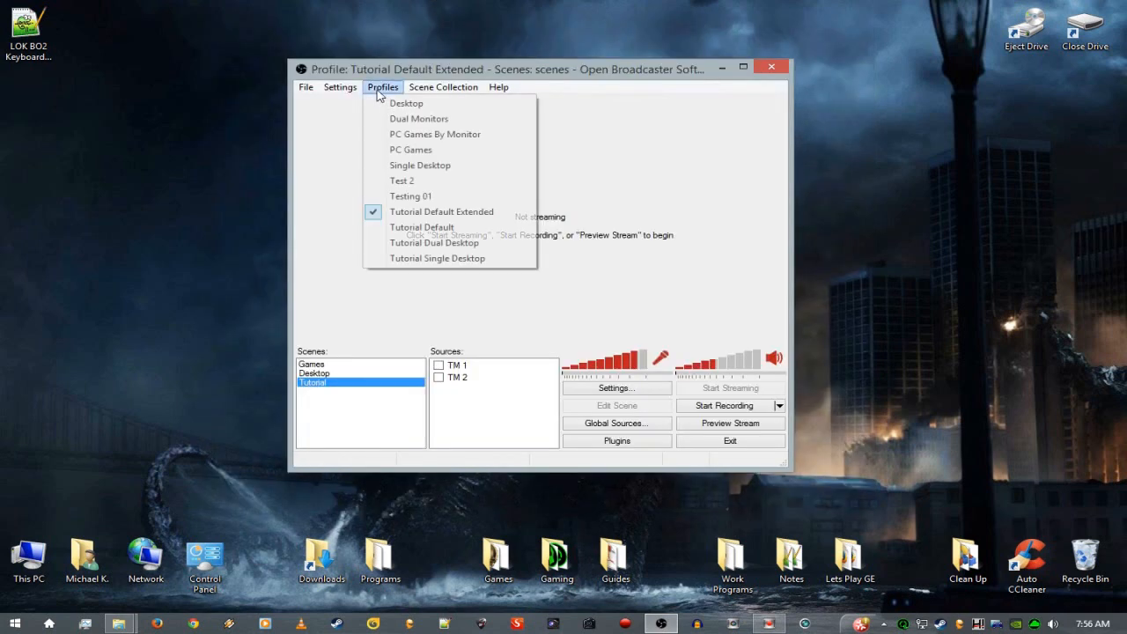
left_click(445, 229)
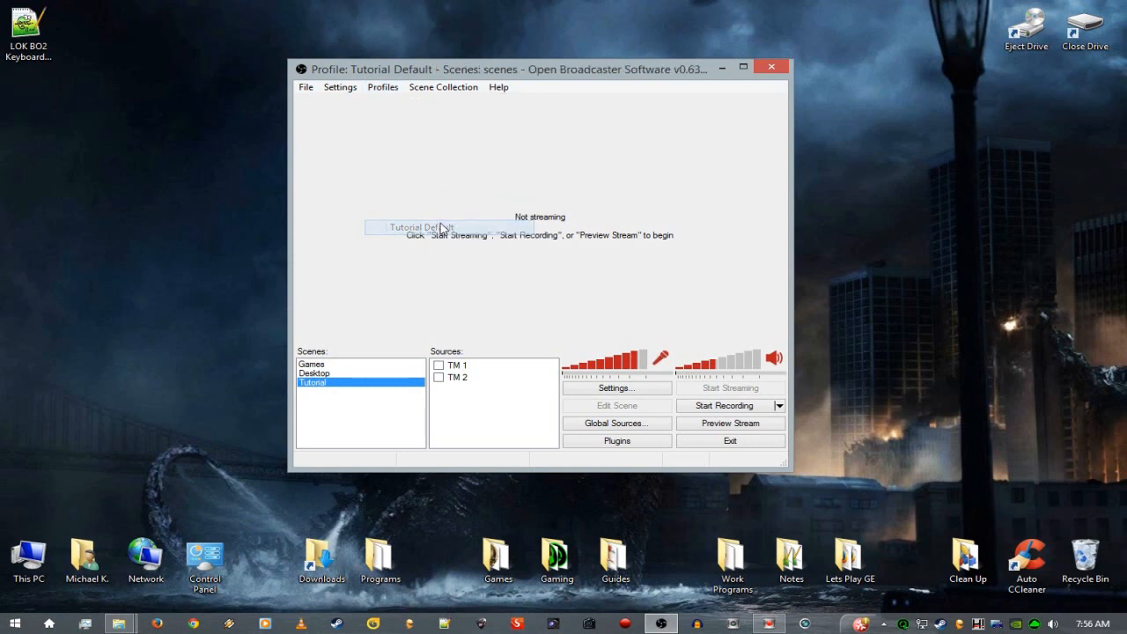
left_click(388, 88)
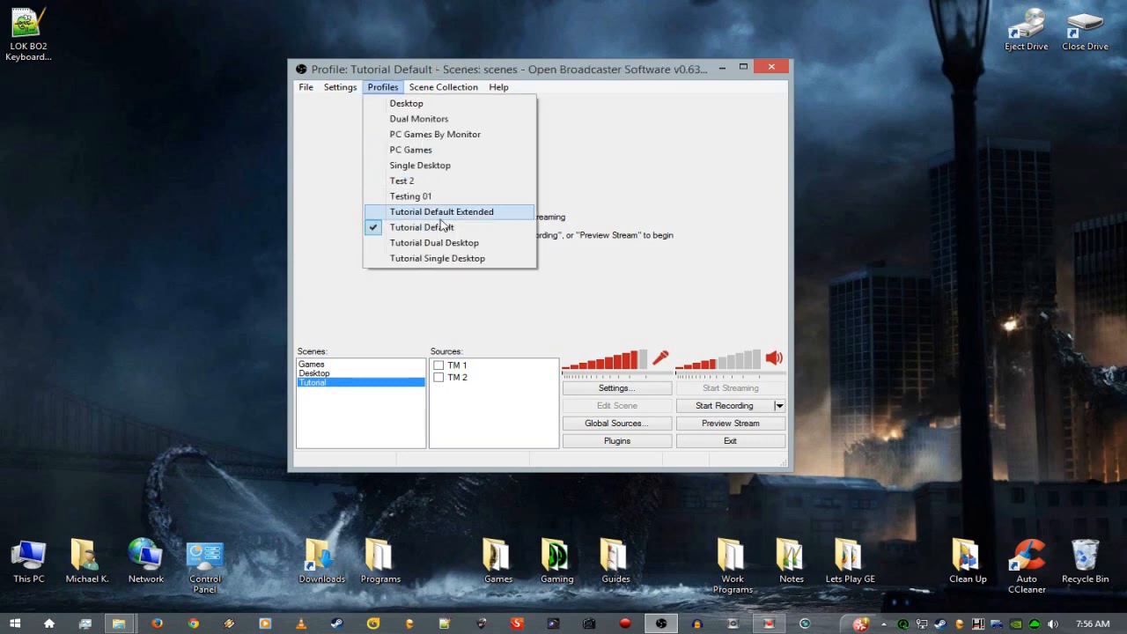
left_click(379, 89)
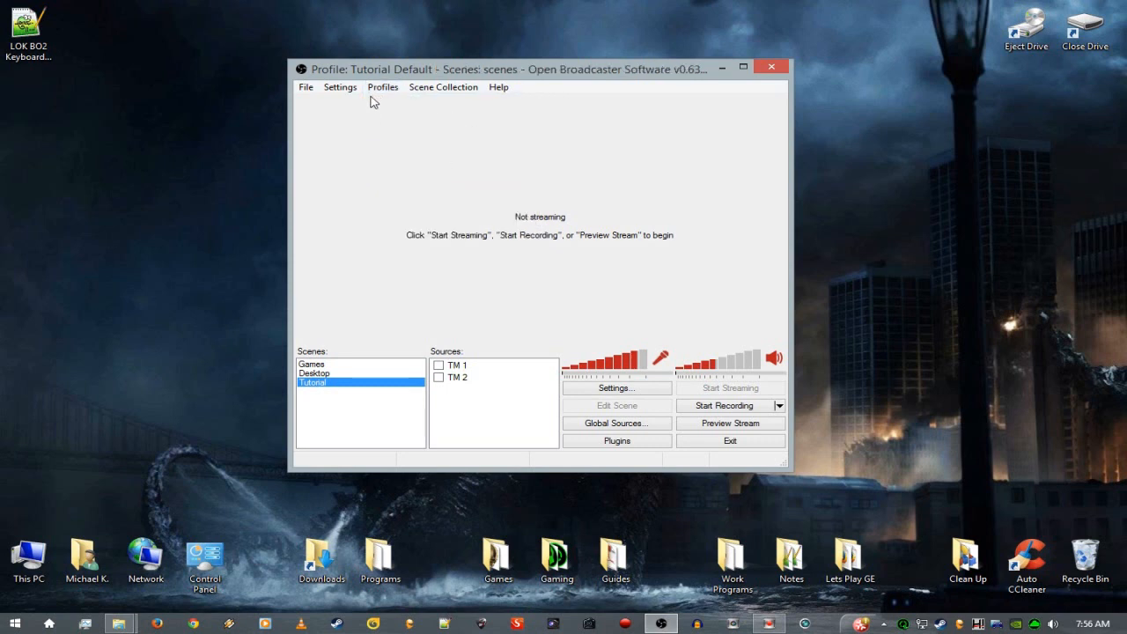